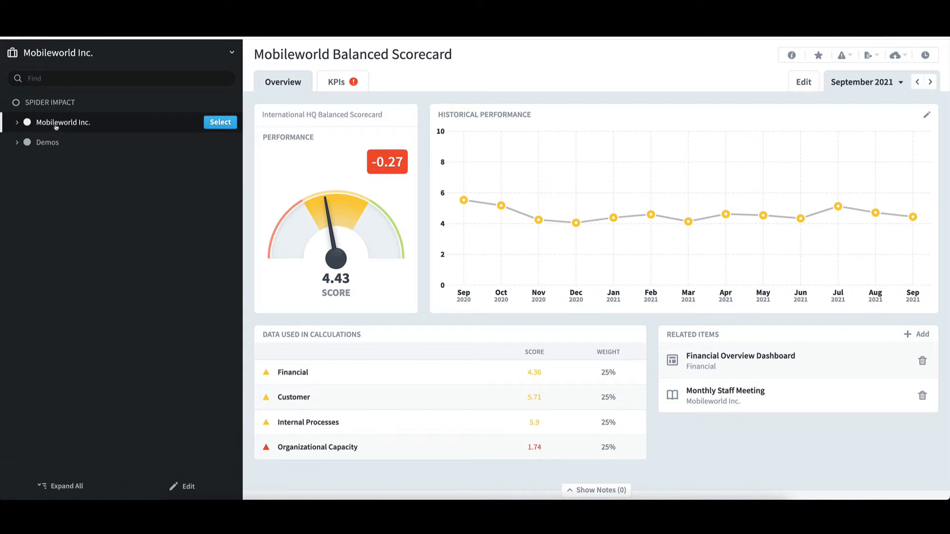
# Step: Expand the organization tree under Mobileworld Inc. to browse the Sales, US and East Coast branches
pyautogui.click(56, 127)
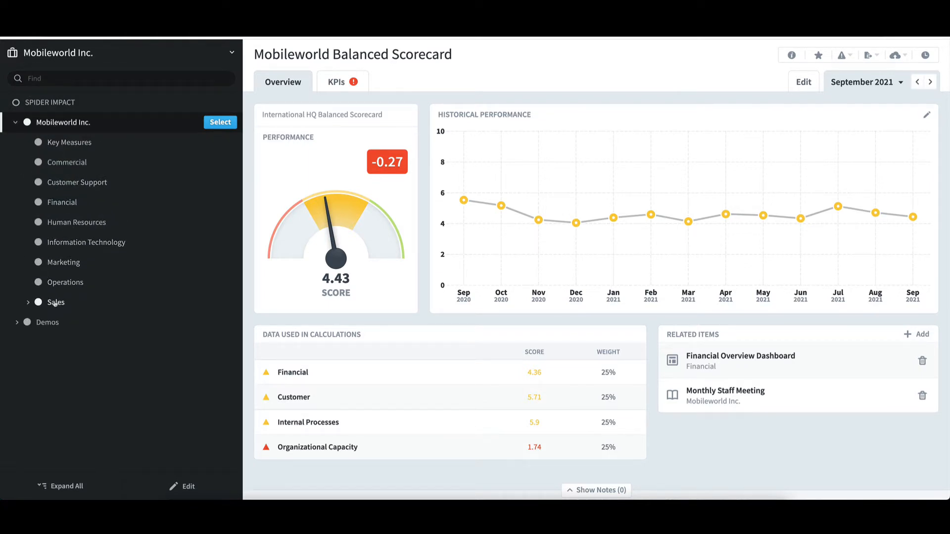
pyautogui.click(55, 304)
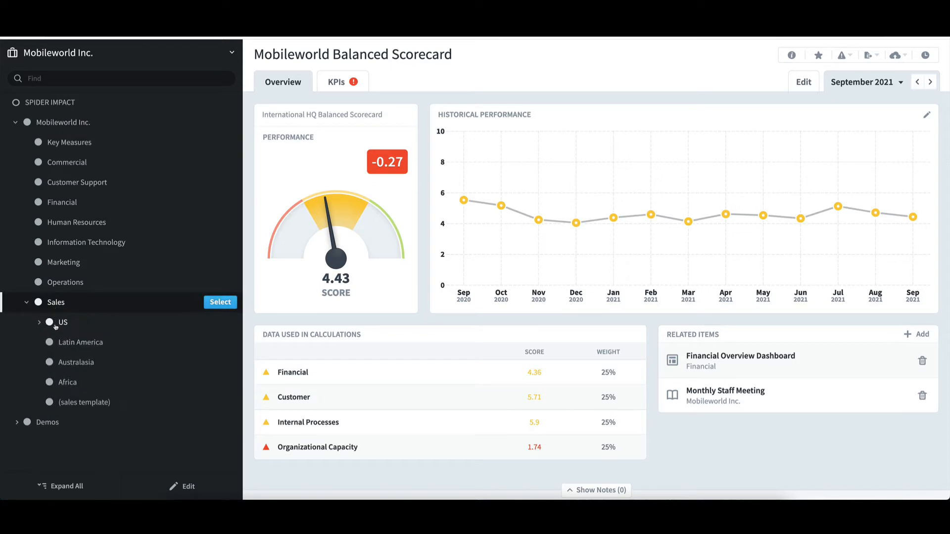
pyautogui.click(61, 323)
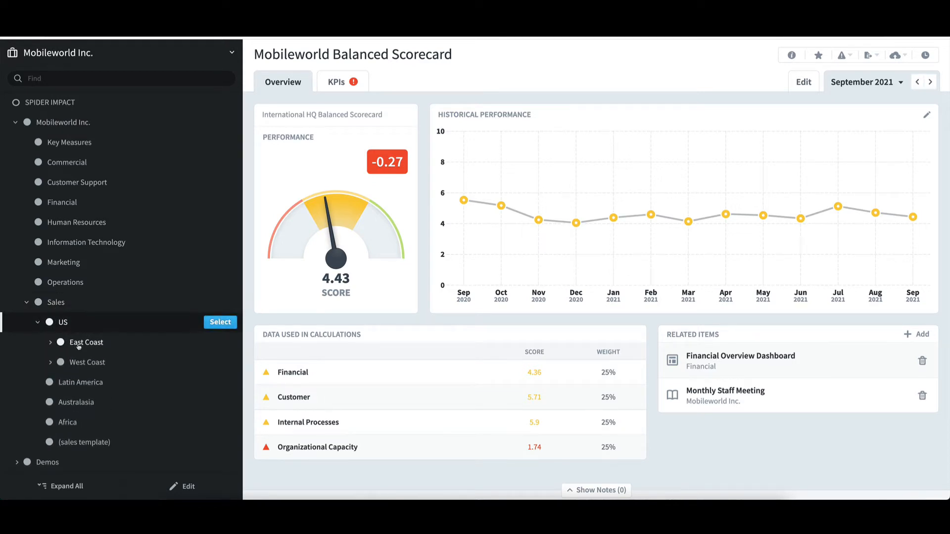
pyautogui.click(78, 346)
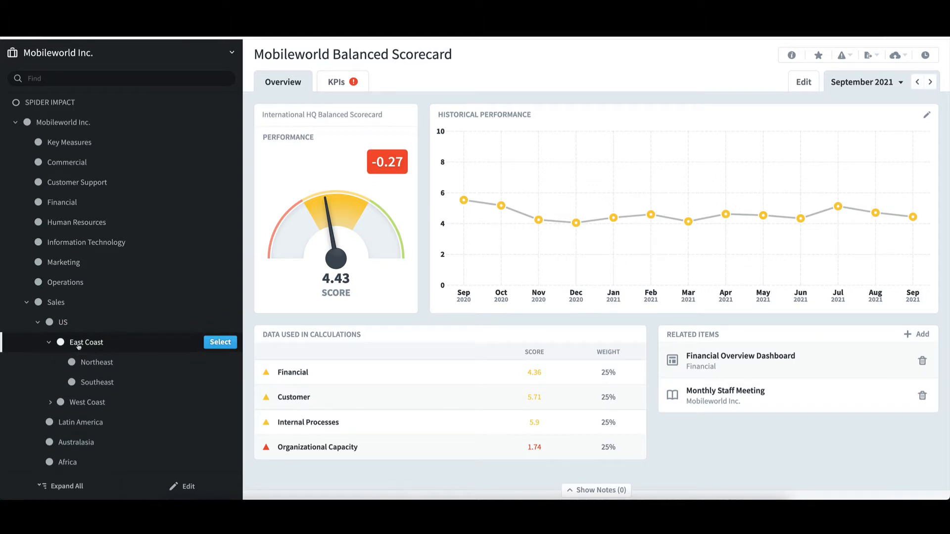
pyautogui.click(50, 343)
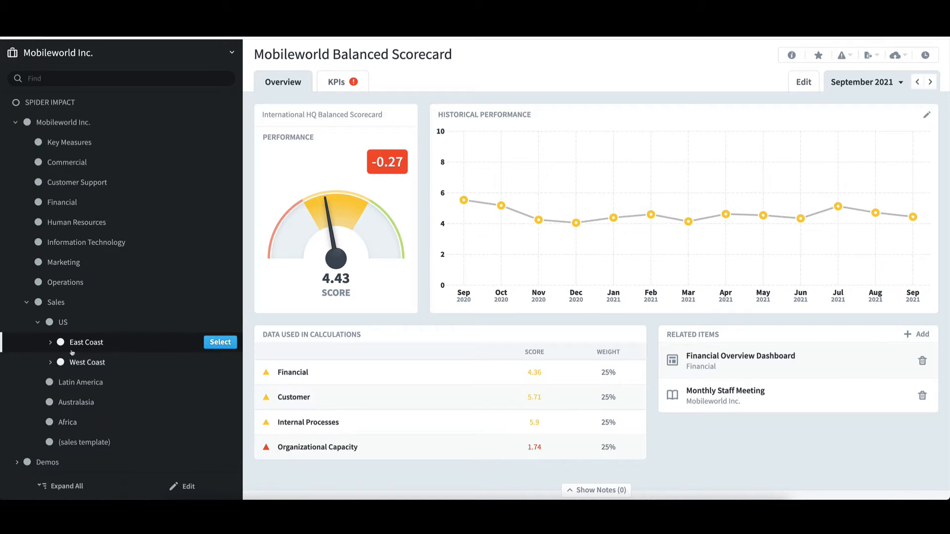
# Step: Open the Sales organization's info and follow its template link to the (sales template) organization
pyautogui.click(57, 303)
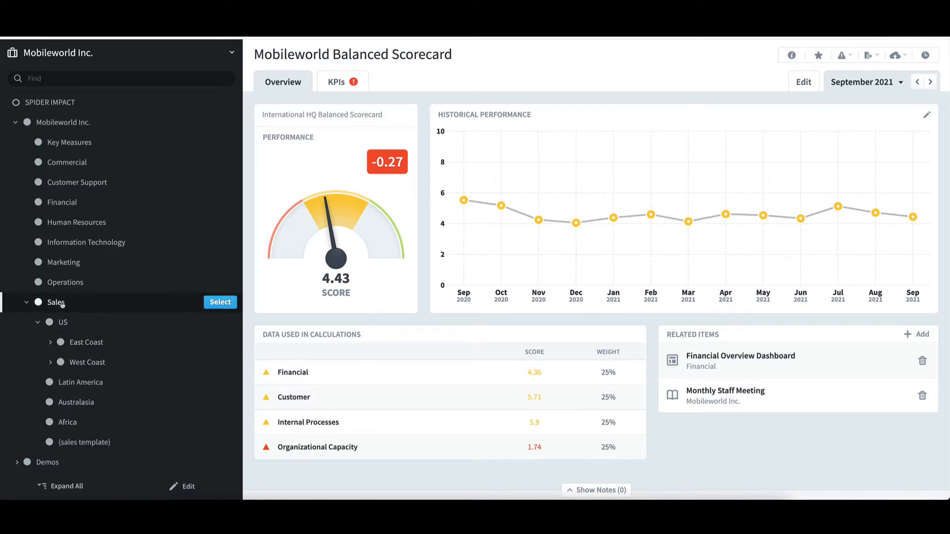
pyautogui.click(188, 487)
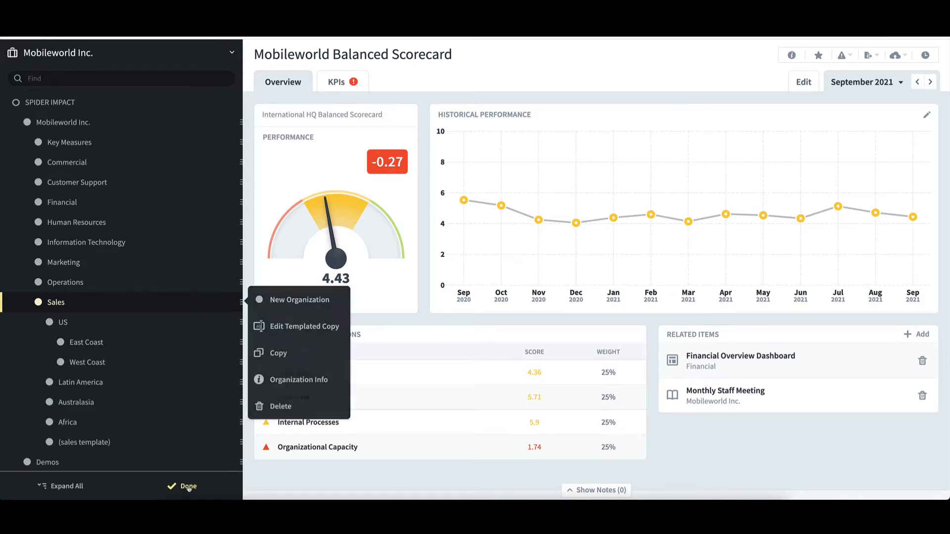
pyautogui.click(291, 382)
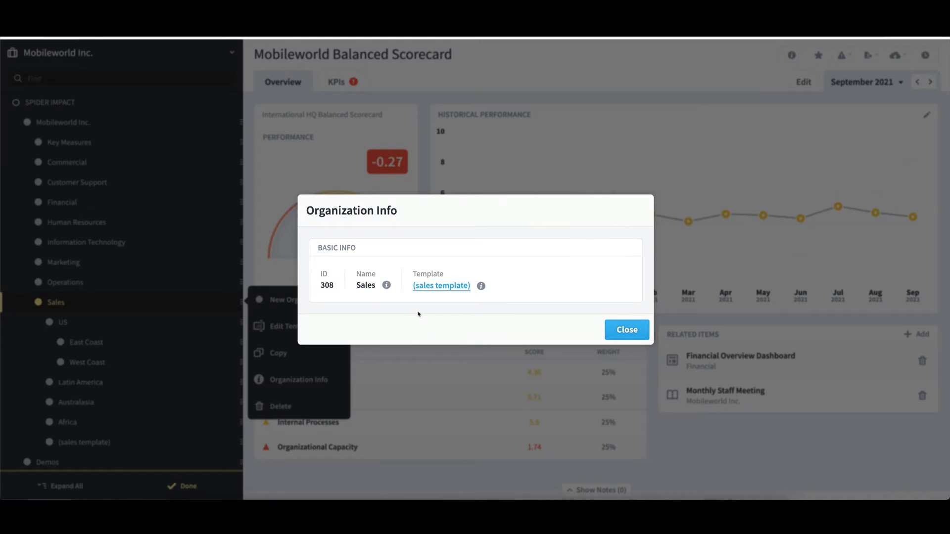
pyautogui.click(441, 287)
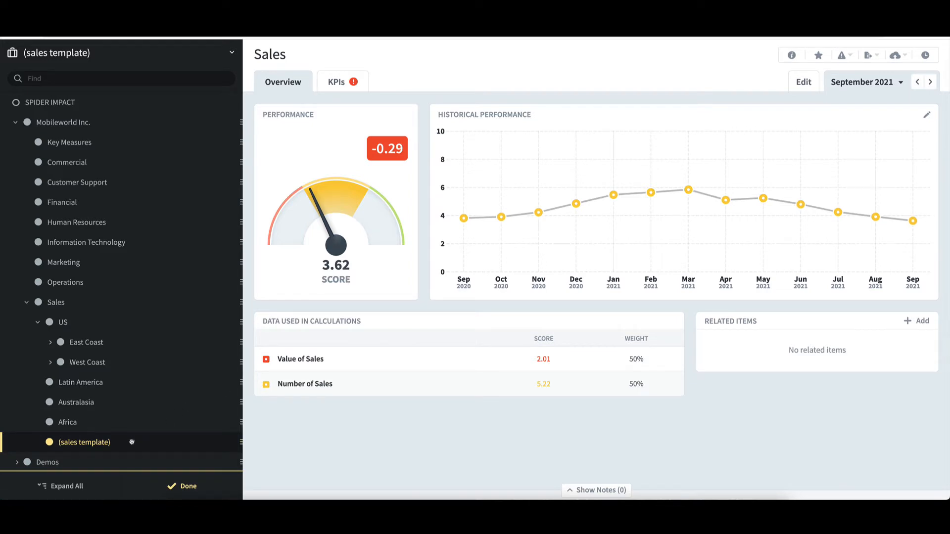
# Step: Switch to the (sales template) organization and open its Product Sales Revenue KPI under Value of Sales
pyautogui.click(185, 488)
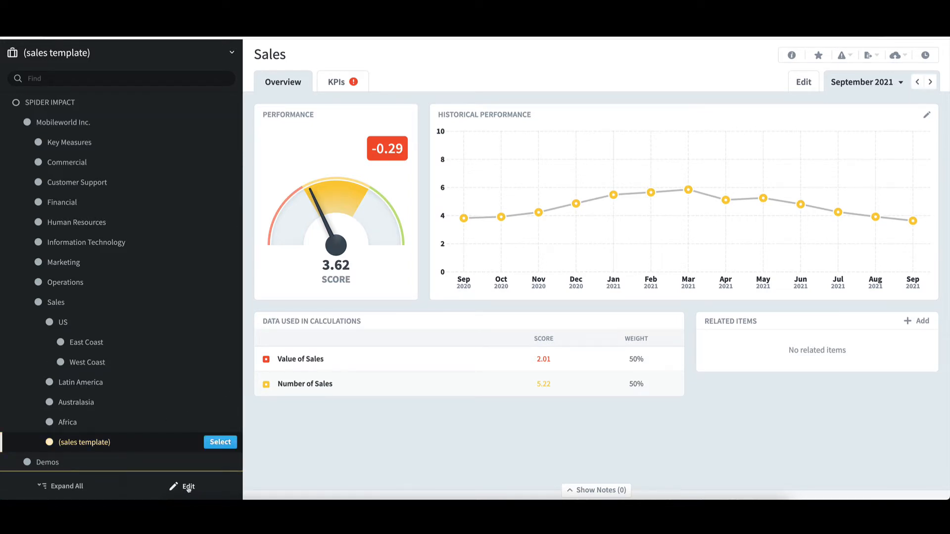
pyautogui.click(220, 442)
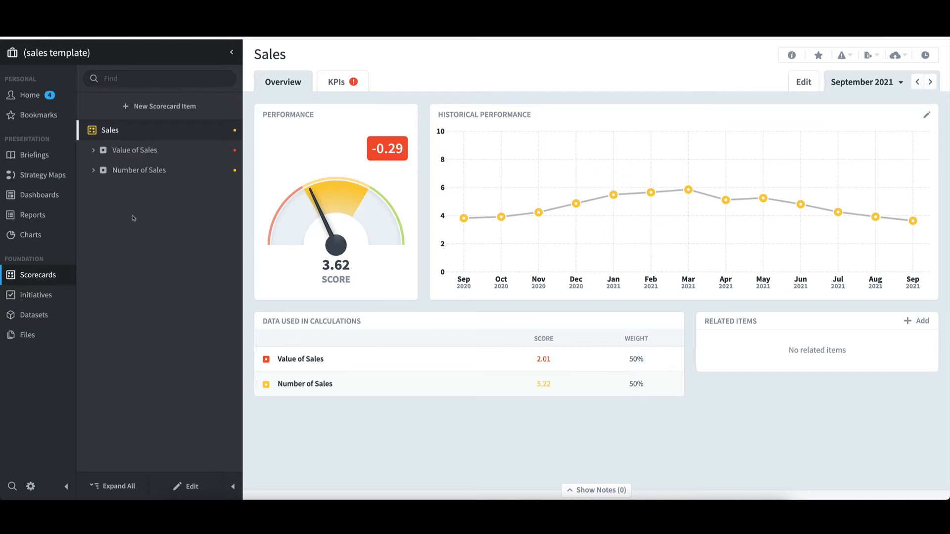
pyautogui.click(93, 150)
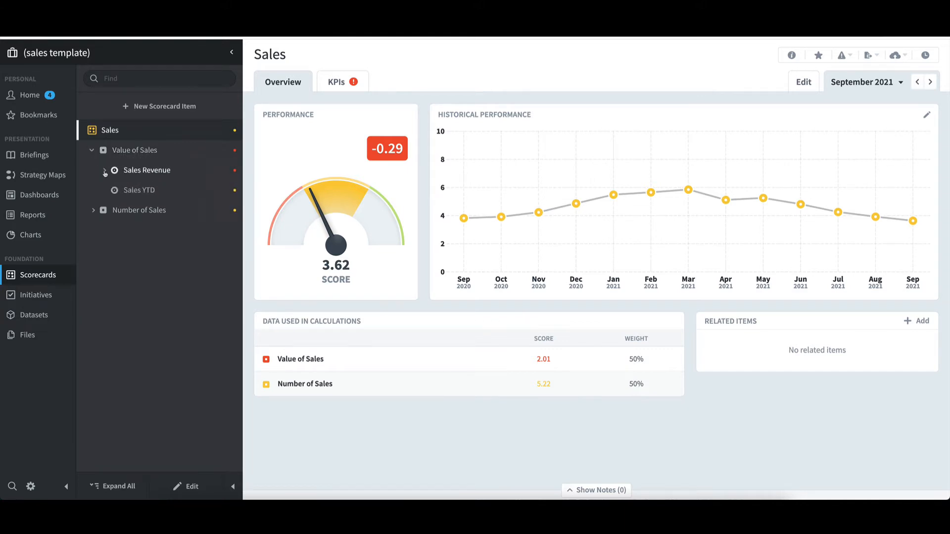
pyautogui.click(104, 171)
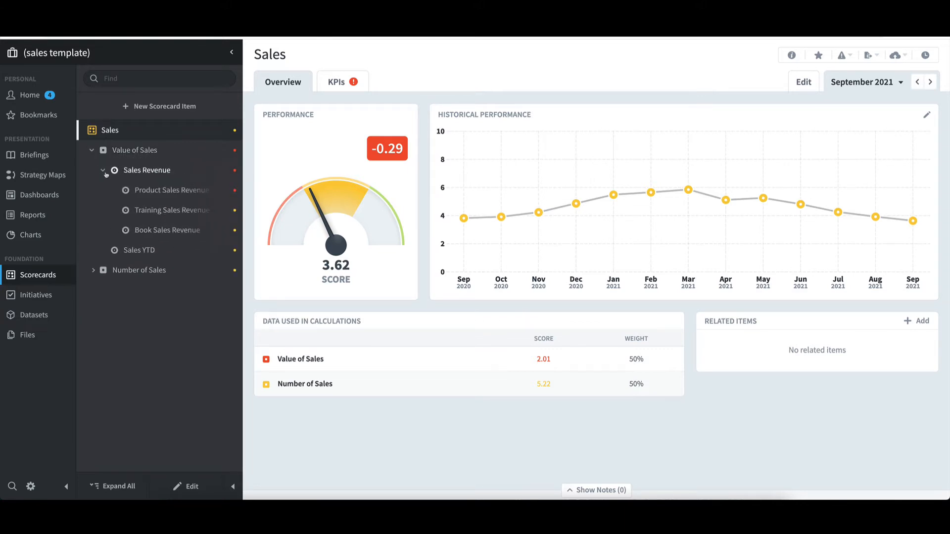
pyautogui.click(165, 190)
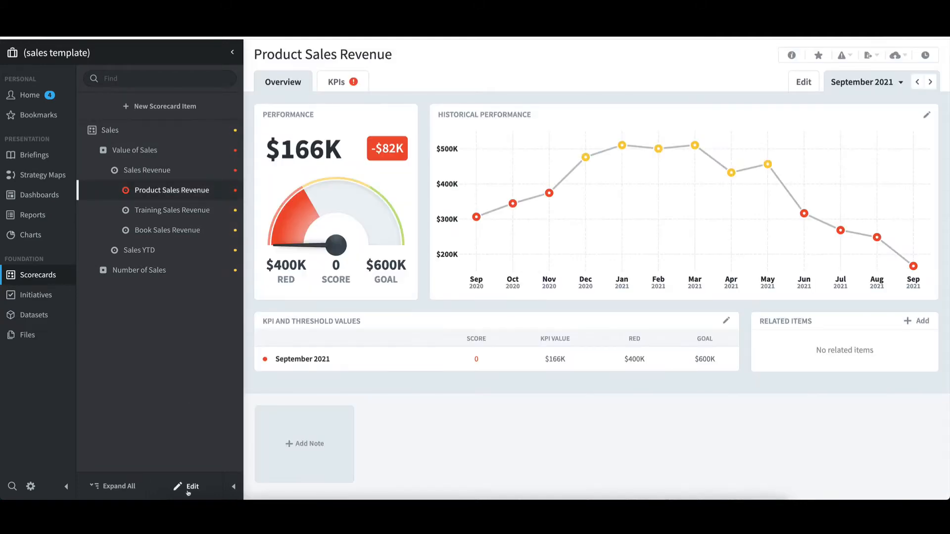
# Step: Open the Product Sales Revenue KPI in edit mode to review its settings, then leave without saving
pyautogui.click(187, 486)
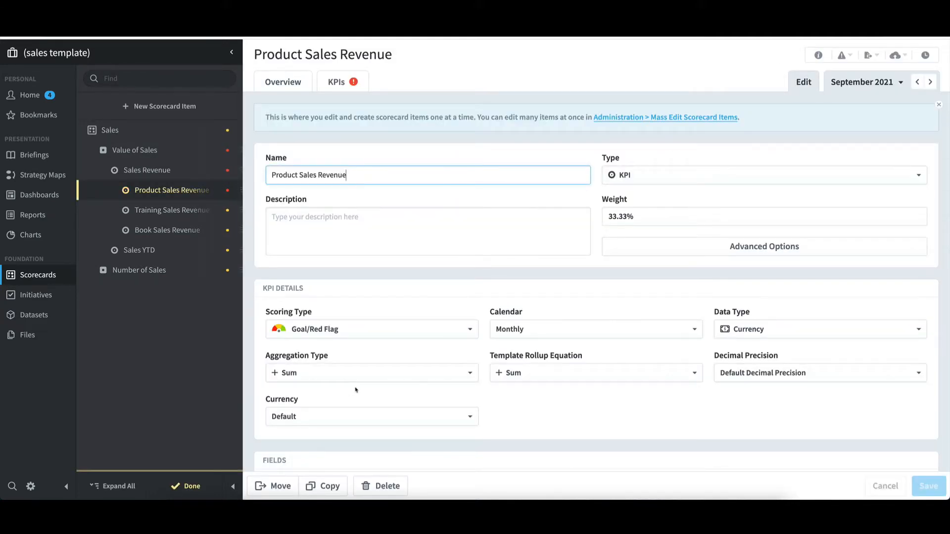
pyautogui.scroll(-3, 441, 395)
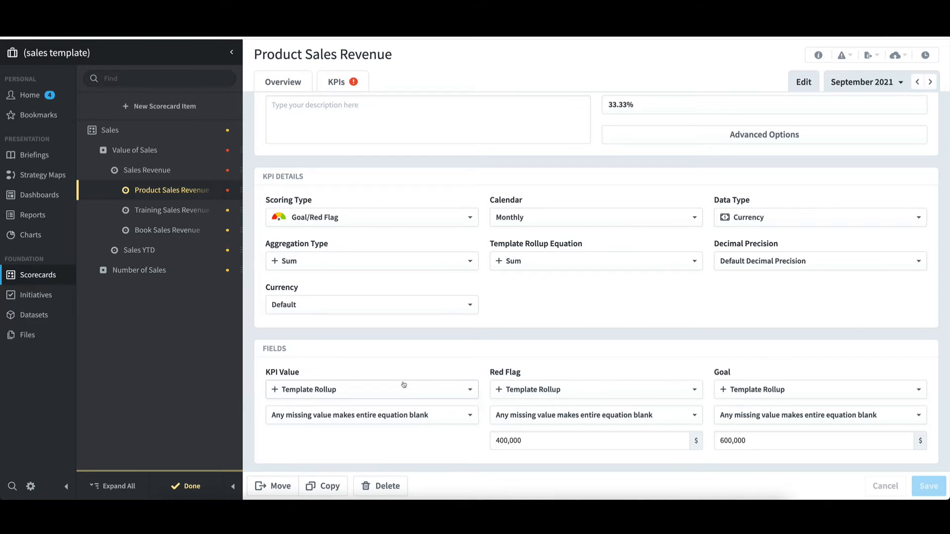
pyautogui.click(190, 490)
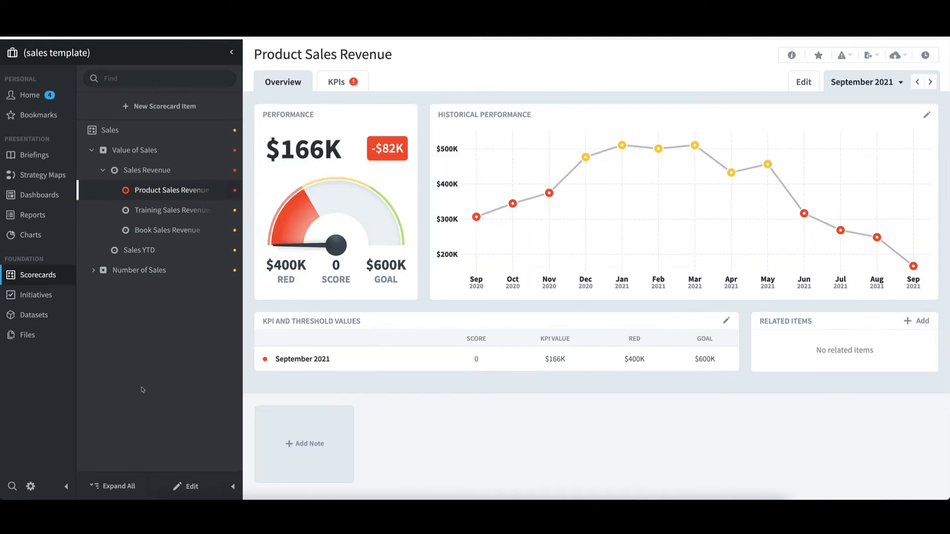
# Step: Browse the template's dashboards and reports, and switch to the Africa organization to compare its Red Measures report
pyautogui.click(51, 199)
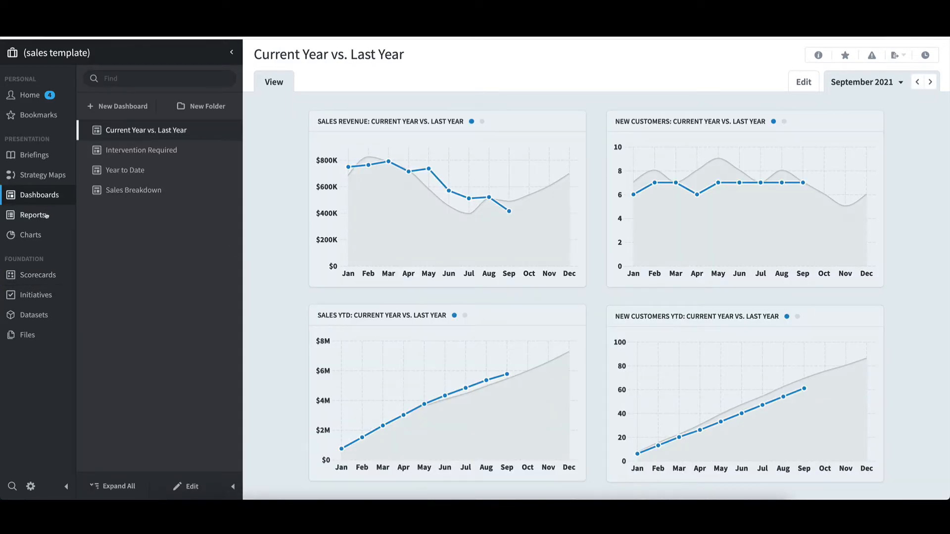
pyautogui.click(45, 215)
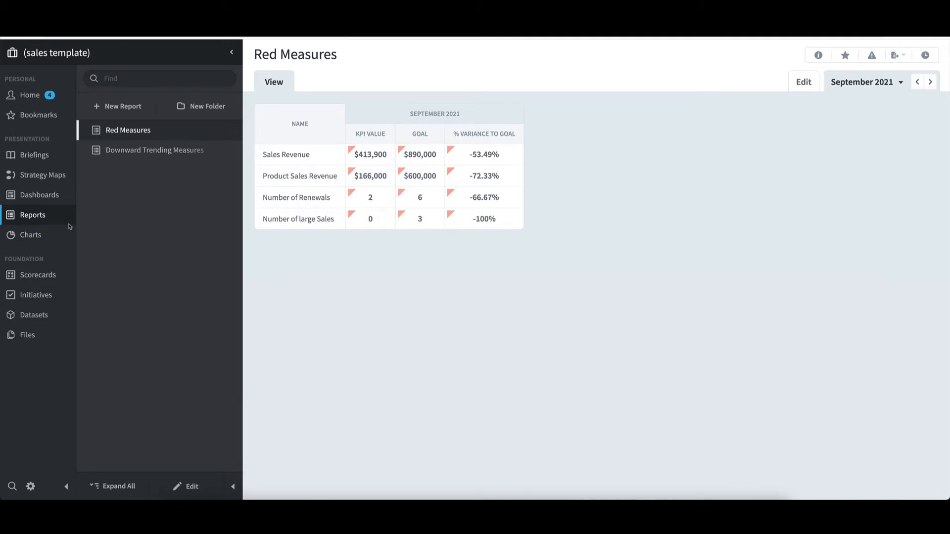
pyautogui.click(52, 53)
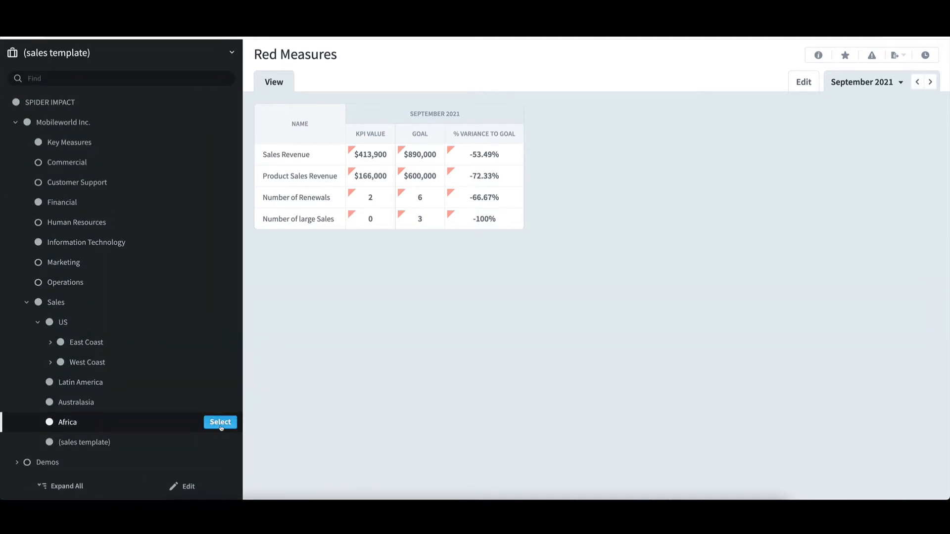
pyautogui.click(218, 426)
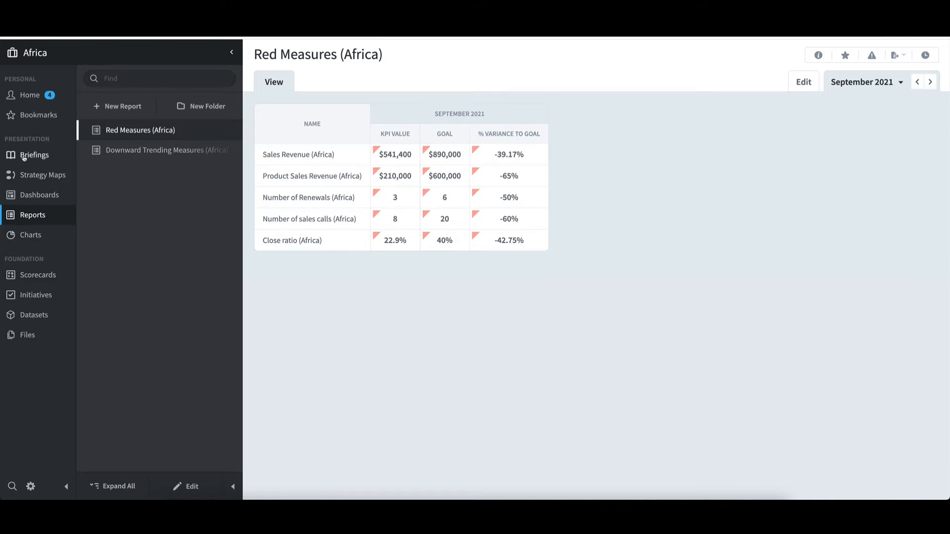
# Step: Copy the (sales template) organization as a new organization named Europe - Copy
pyautogui.click(35, 55)
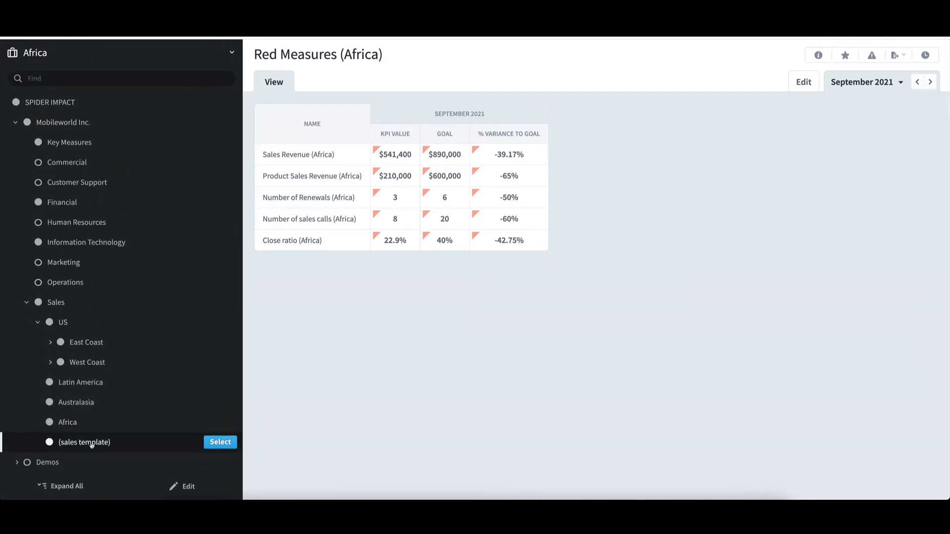
pyautogui.click(185, 487)
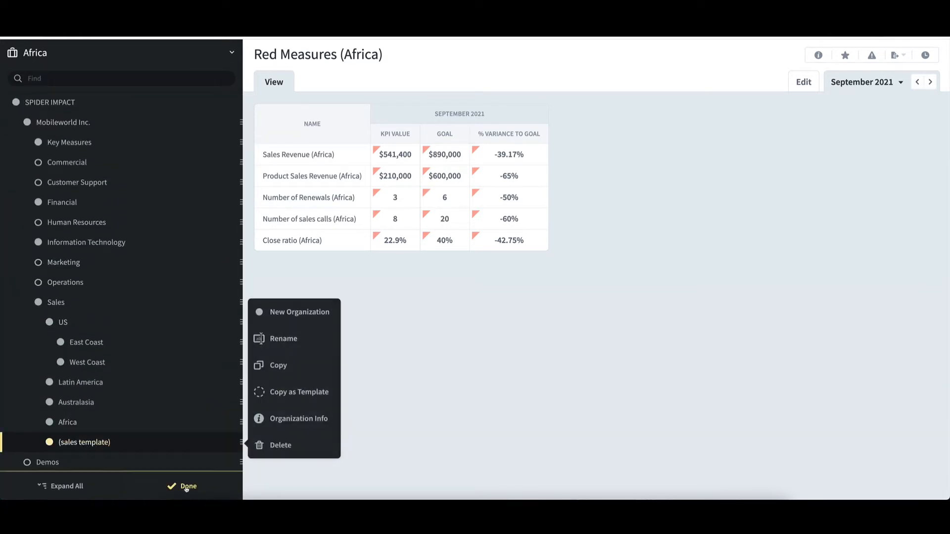
pyautogui.click(306, 370)
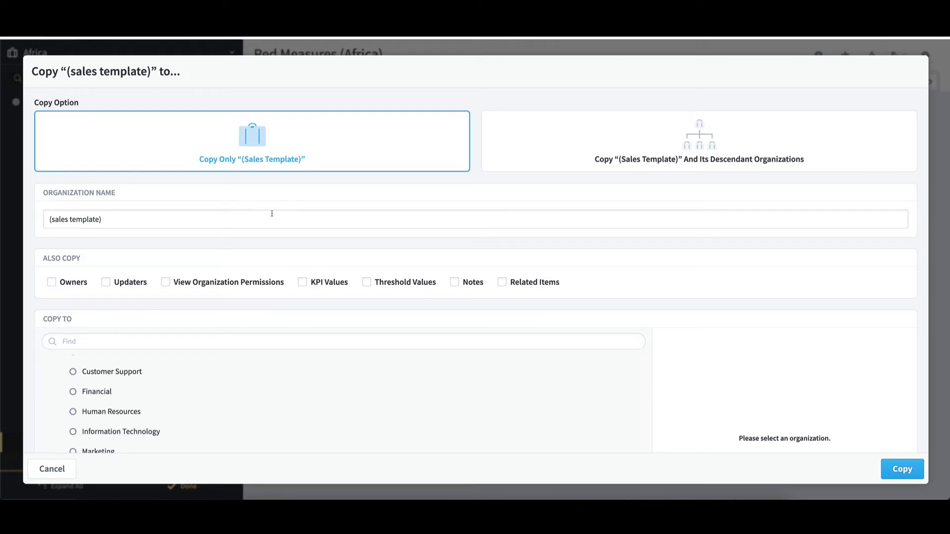
pyautogui.tripleClick(64, 219)
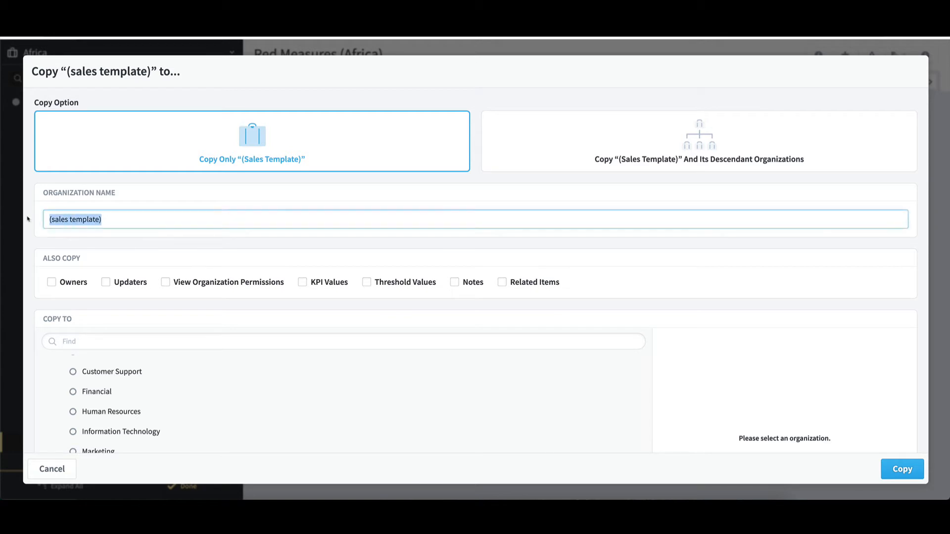
pyautogui.write('Eur')
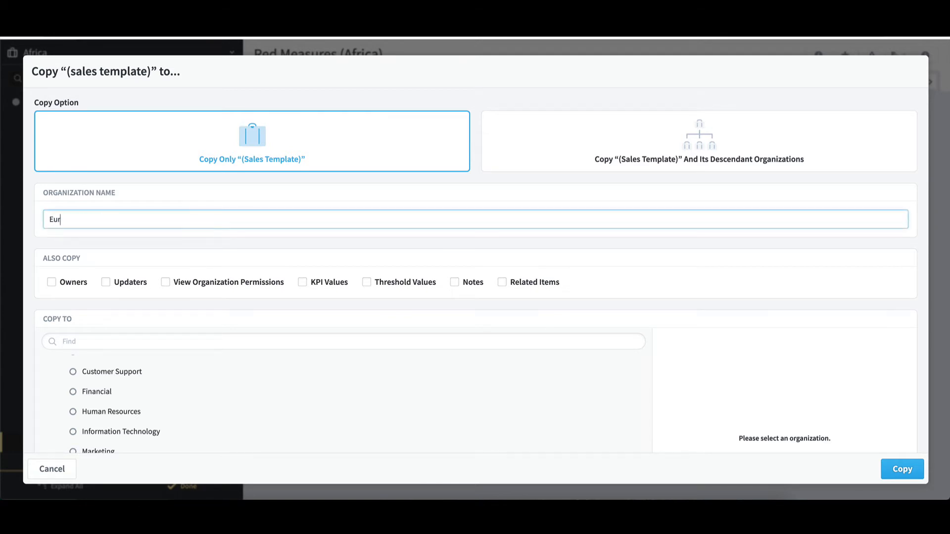
pyautogui.write('ope - Copy')
pyautogui.scroll(-2, 233, 370)
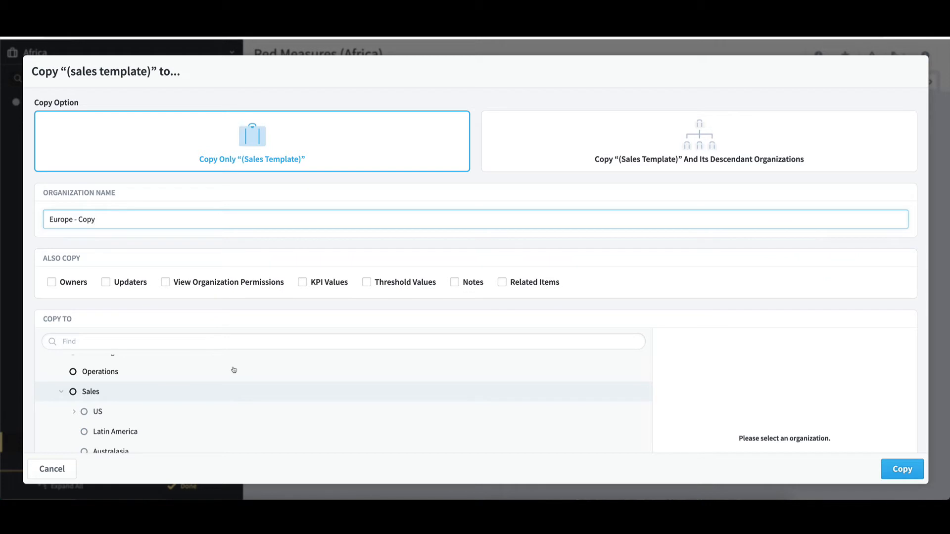
pyautogui.click(887, 467)
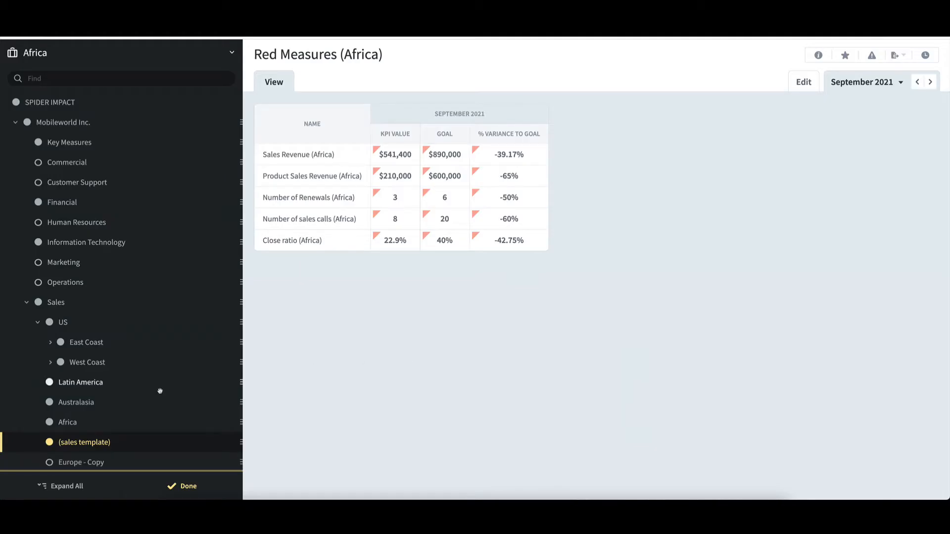
# Step: Start copying the (sales template) organization as a template with the copy-only option, naming it Europe - Copy as Template
pyautogui.scroll(-1, 160, 391)
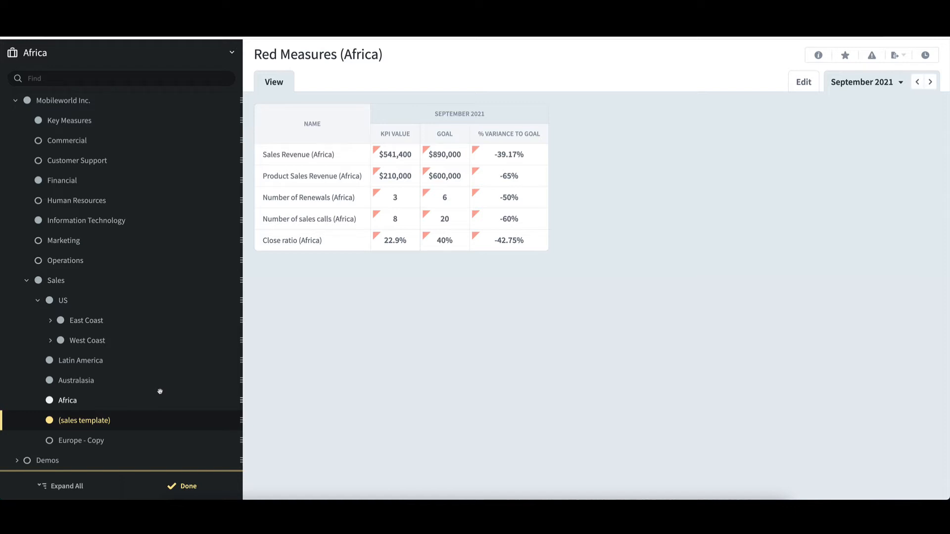
pyautogui.rightClick(163, 419)
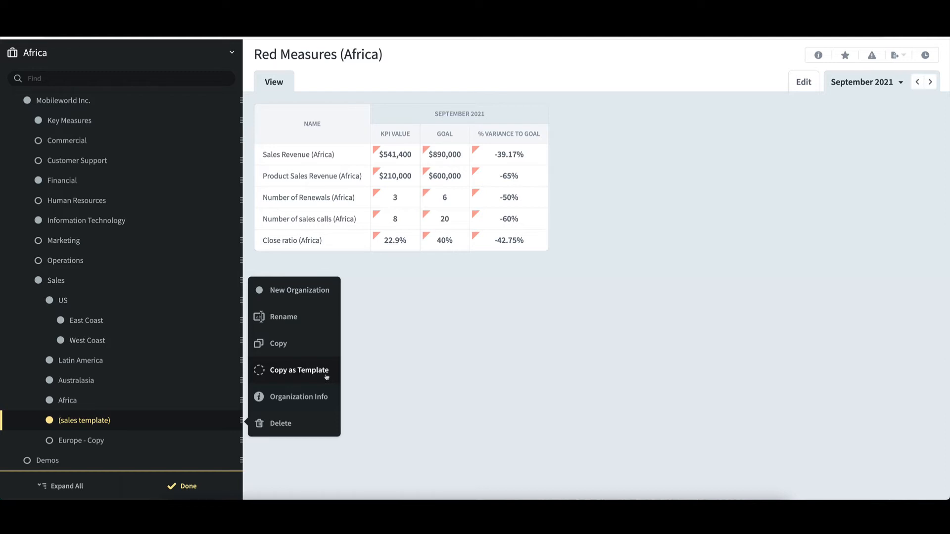
pyautogui.click(299, 370)
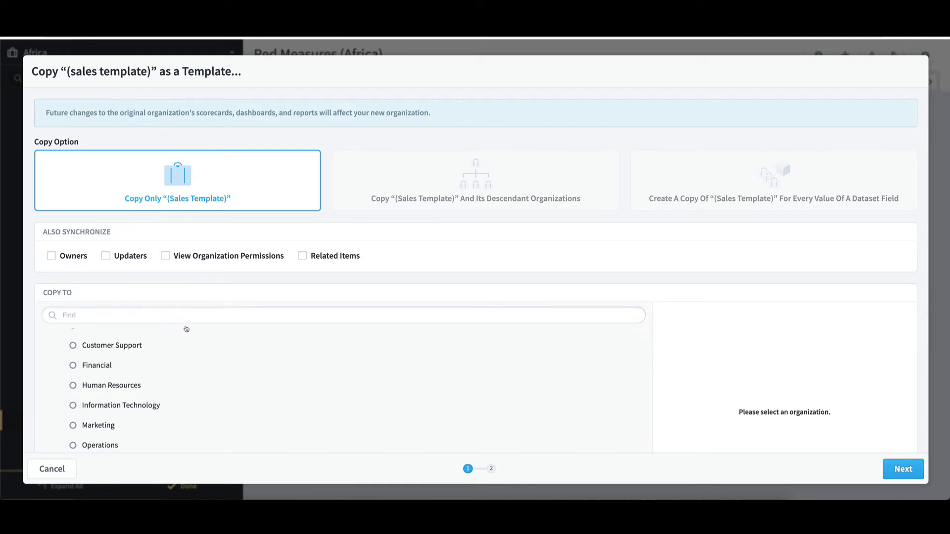
pyautogui.scroll(-3, 188, 346)
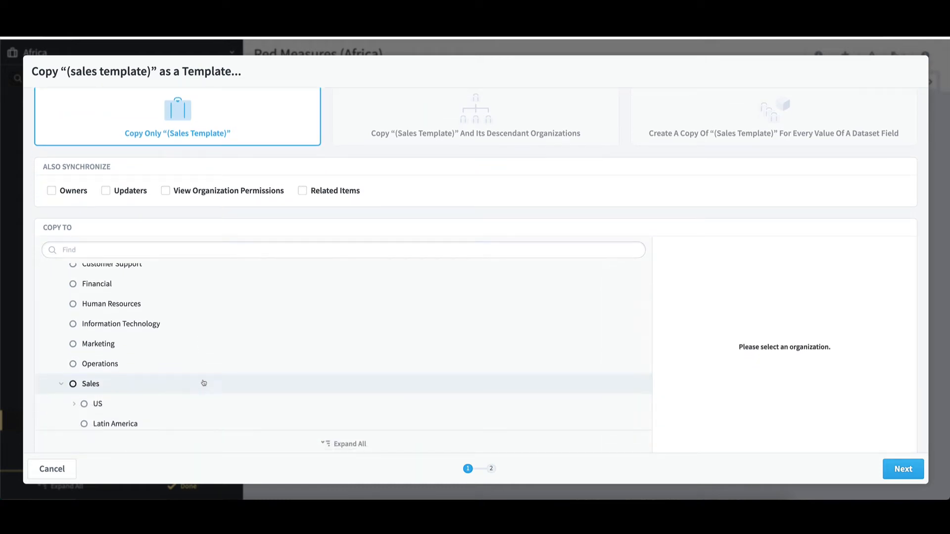
pyautogui.click(892, 473)
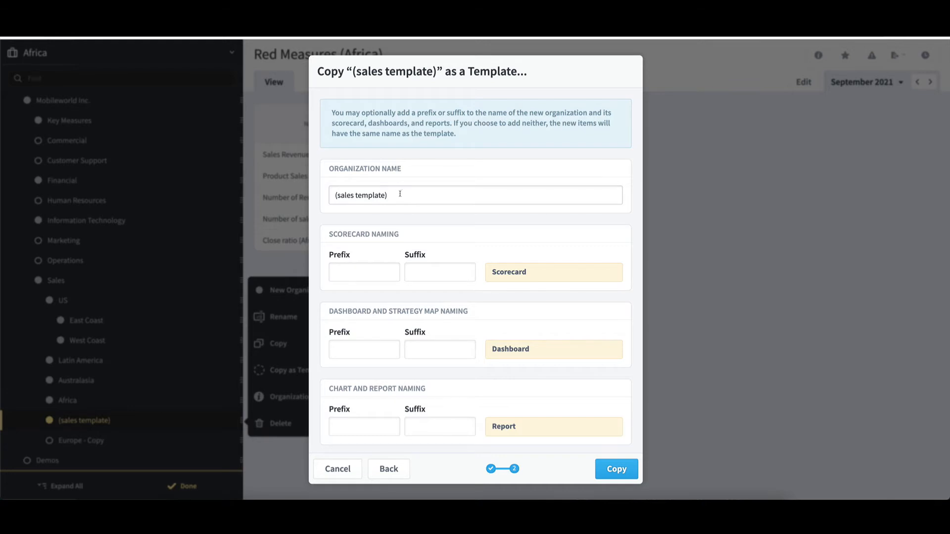
pyautogui.moveTo(400, 195); pyautogui.dragTo(320, 196)
pyautogui.write('Europ')
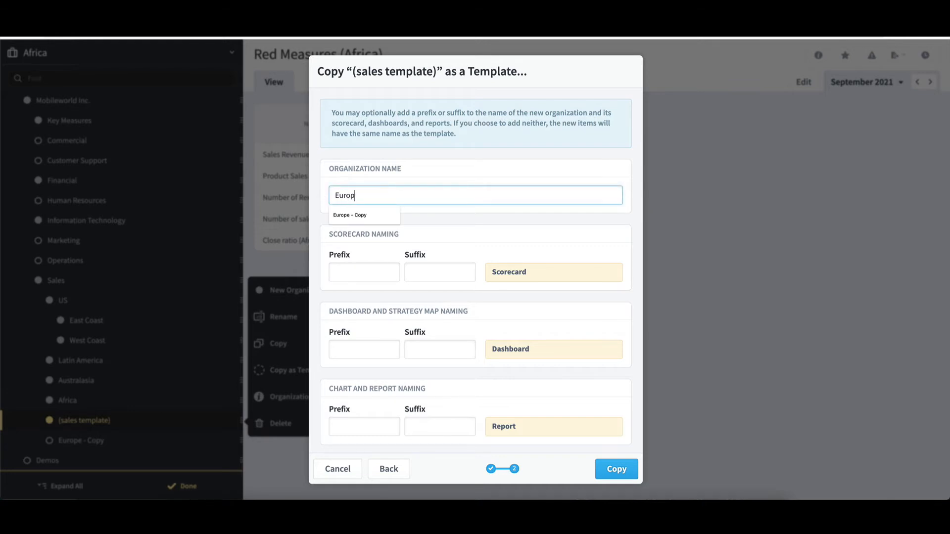
pyautogui.write('e - Copy as')
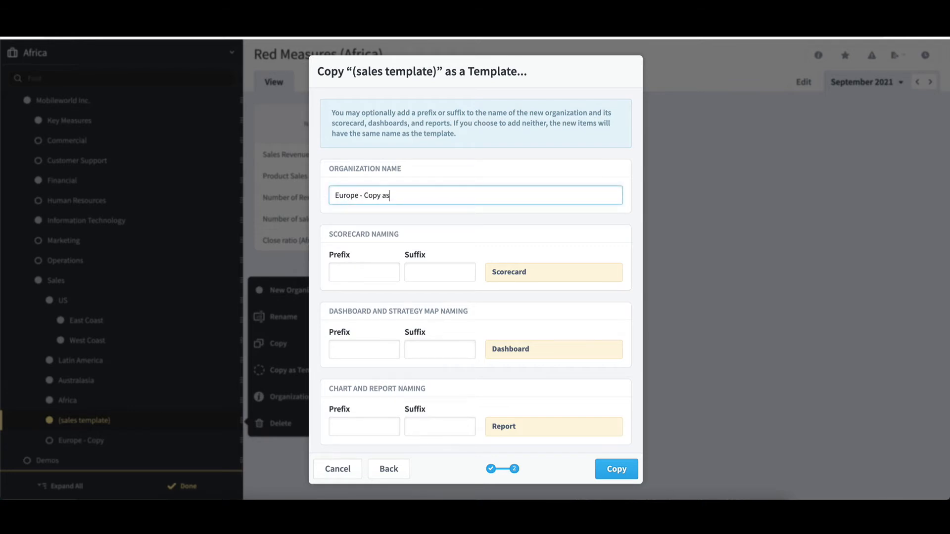
pyautogui.write(' Template')
# Step: Set the scorecard, dashboard and report naming suffixes to (Europe) and create the template copy
pyautogui.click(411, 272)
pyautogui.write('(Europe)')
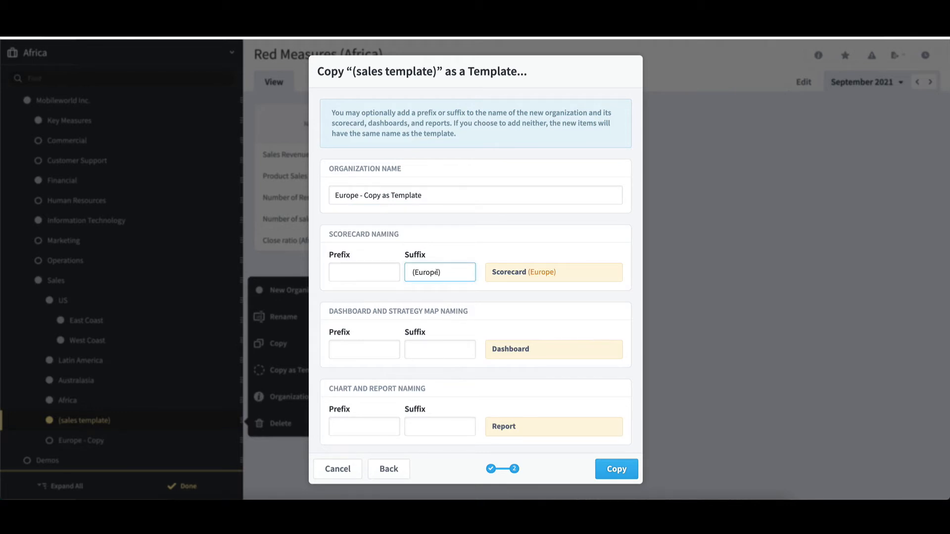
pyautogui.moveTo(441, 272); pyautogui.dragTo(404, 273)
pyautogui.rightClick(441, 276)
pyautogui.click(450, 328)
pyautogui.click(429, 351)
pyautogui.rightClick(429, 351)
pyautogui.click(448, 406)
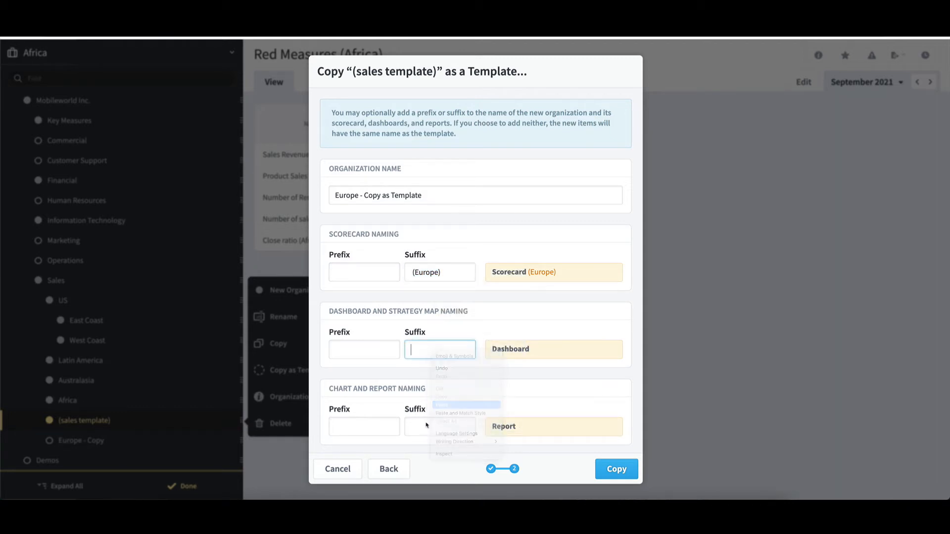
pyautogui.click(425, 423)
pyautogui.rightClick(426, 424)
pyautogui.click(445, 440)
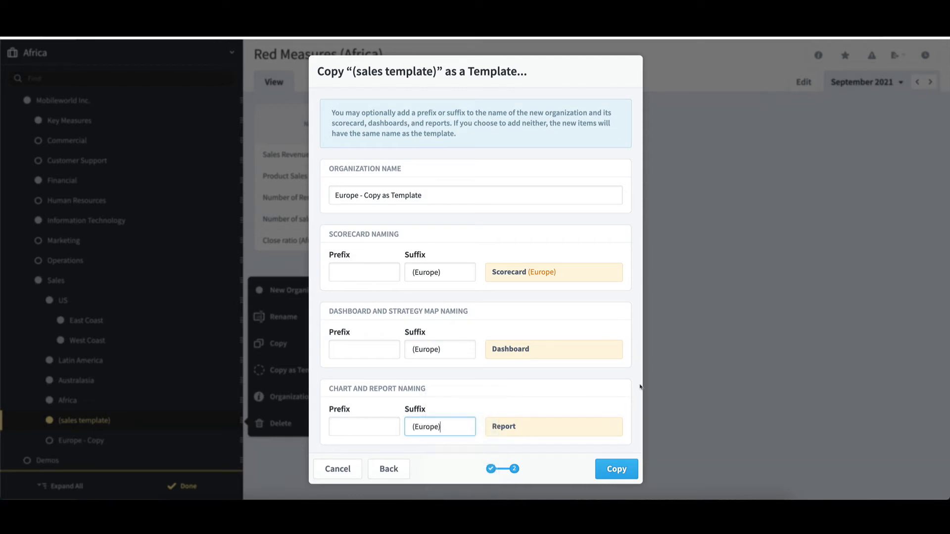
pyautogui.click(638, 386)
pyautogui.click(619, 471)
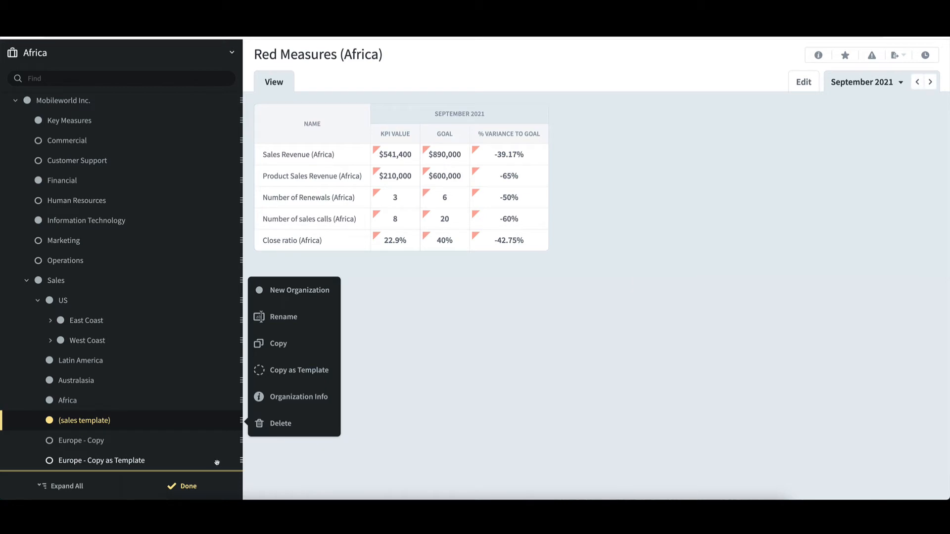
# Step: Switch to the Europe - Copy organization and browse its scorecard KPIs, dashboards and reports
pyautogui.click(188, 487)
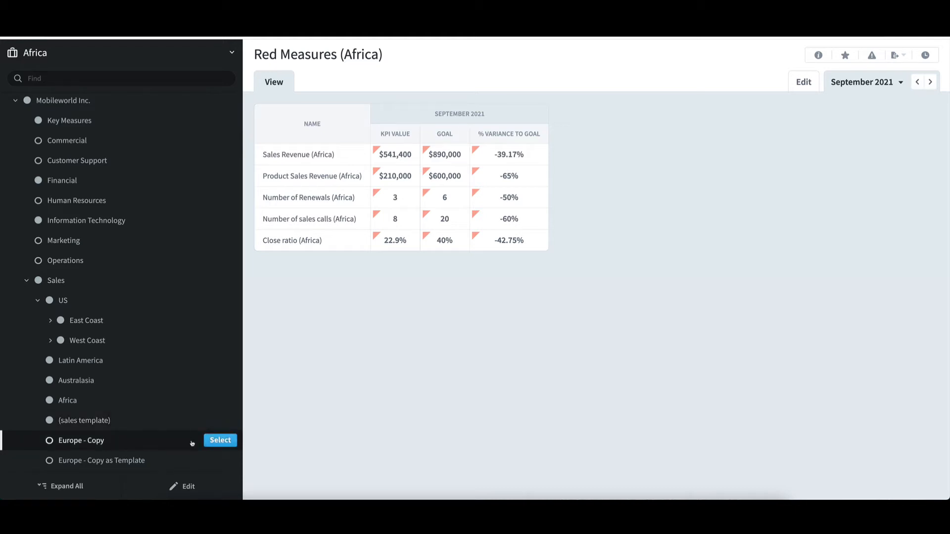
pyautogui.click(223, 440)
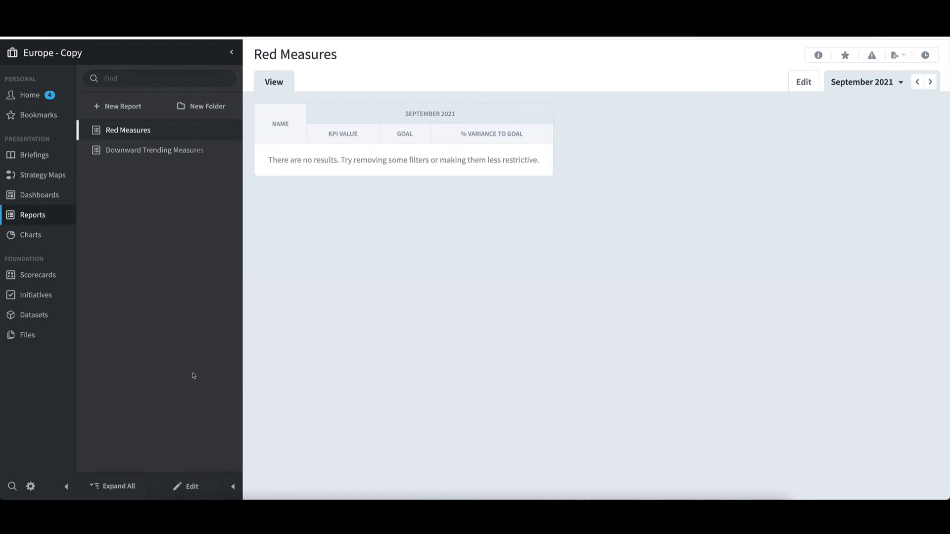
pyautogui.click(43, 276)
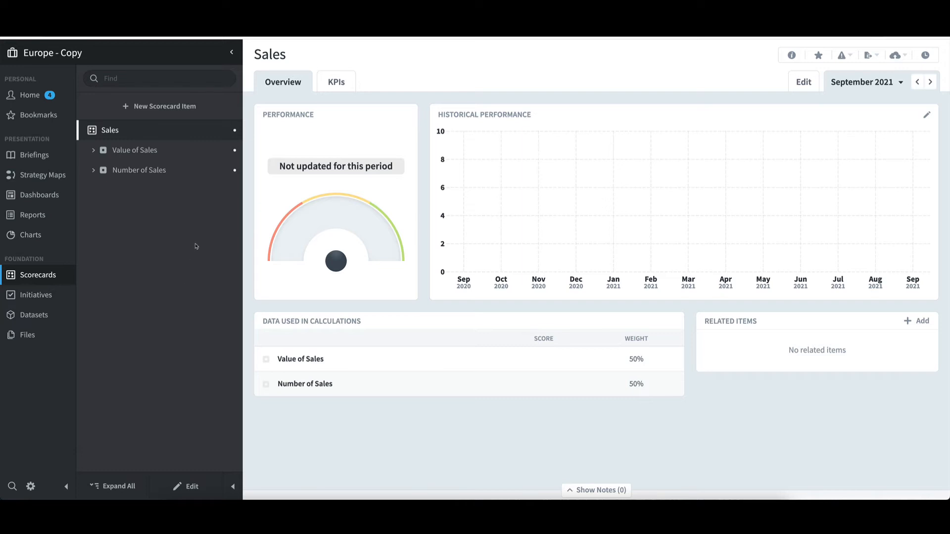
pyautogui.click(128, 158)
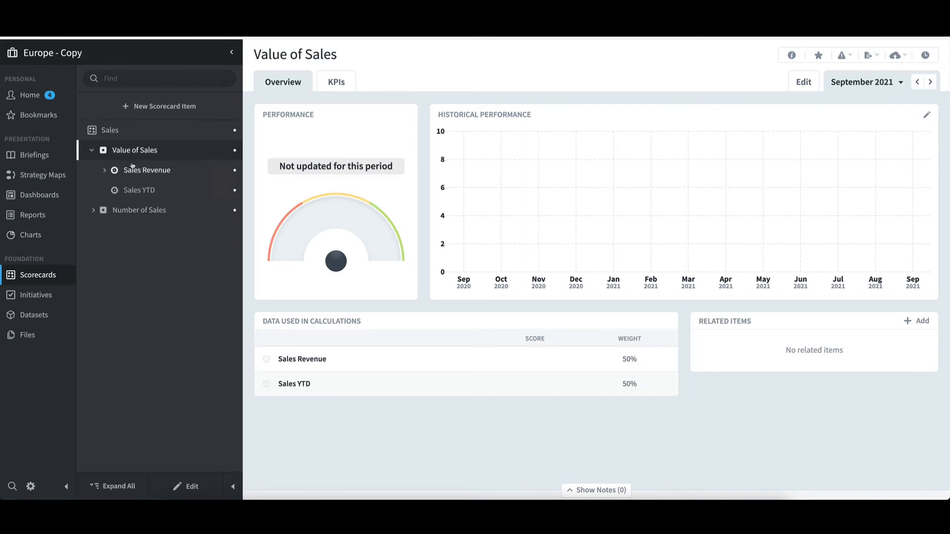
pyautogui.click(133, 171)
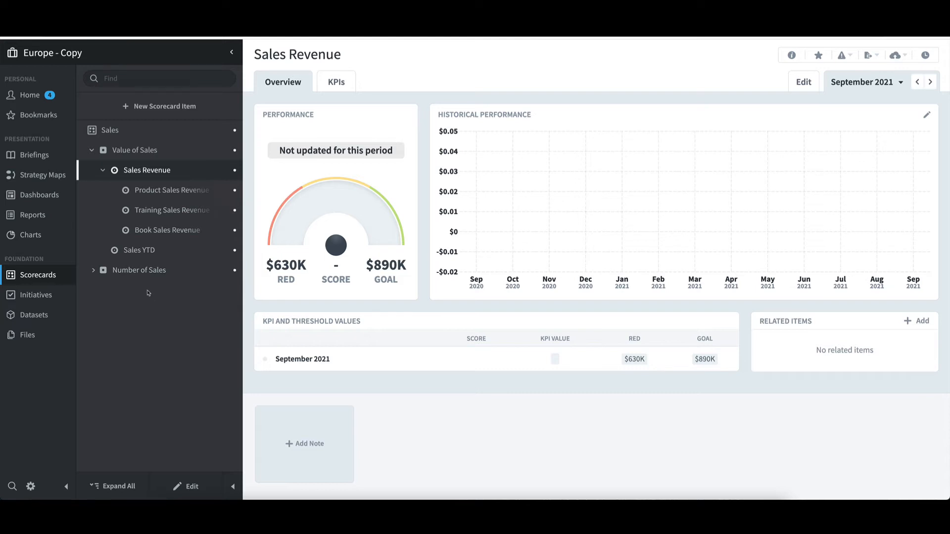
pyautogui.click(165, 193)
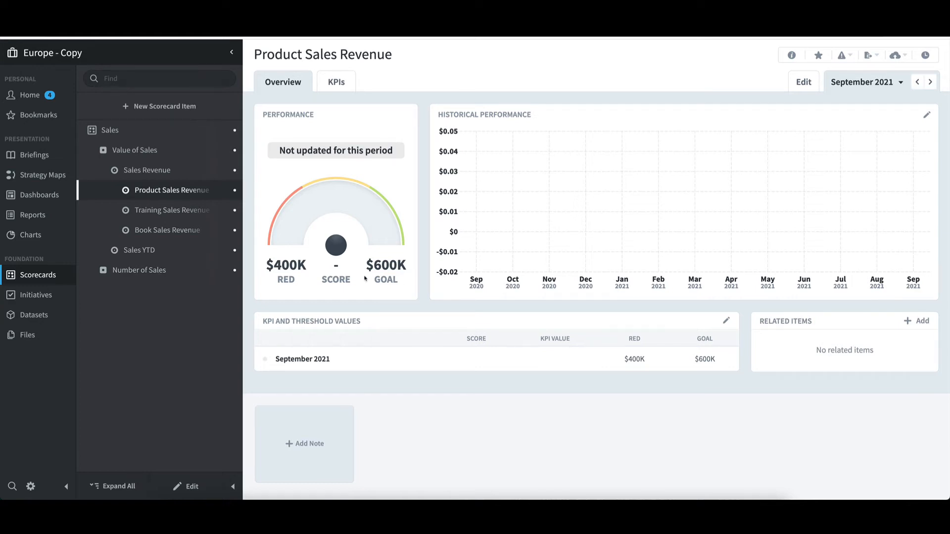
pyautogui.click(51, 196)
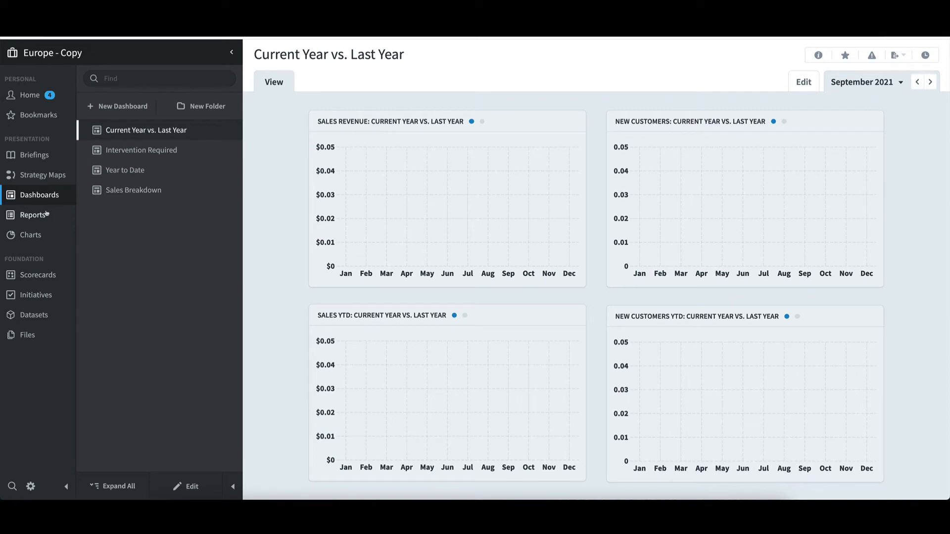
pyautogui.click(44, 216)
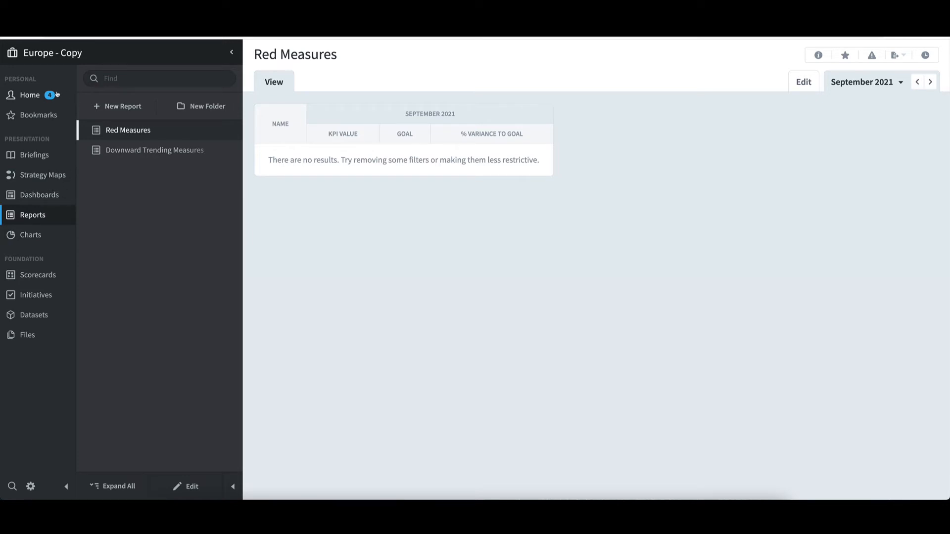
# Step: Switch to the Europe - Copy as Template organization and browse its scorecard items, dashboards and reports
pyautogui.click(59, 55)
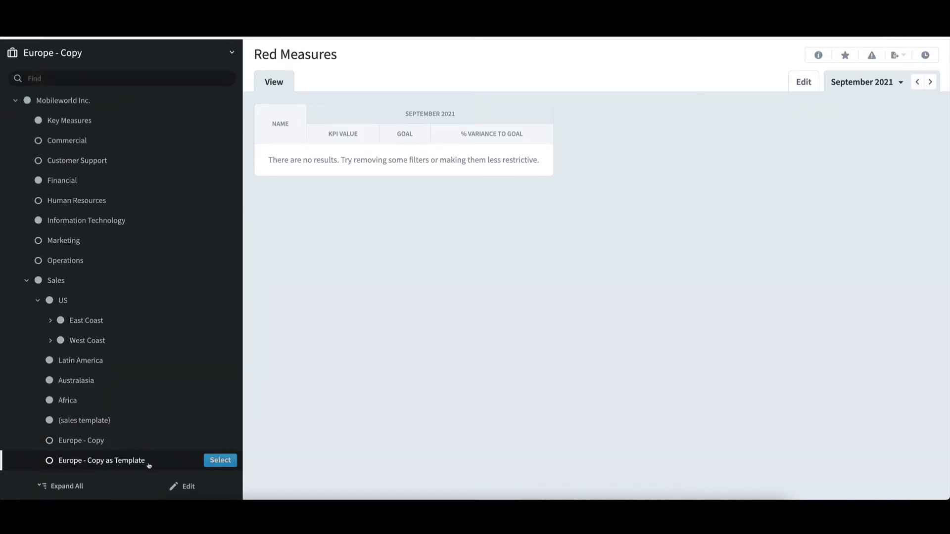
pyautogui.click(215, 462)
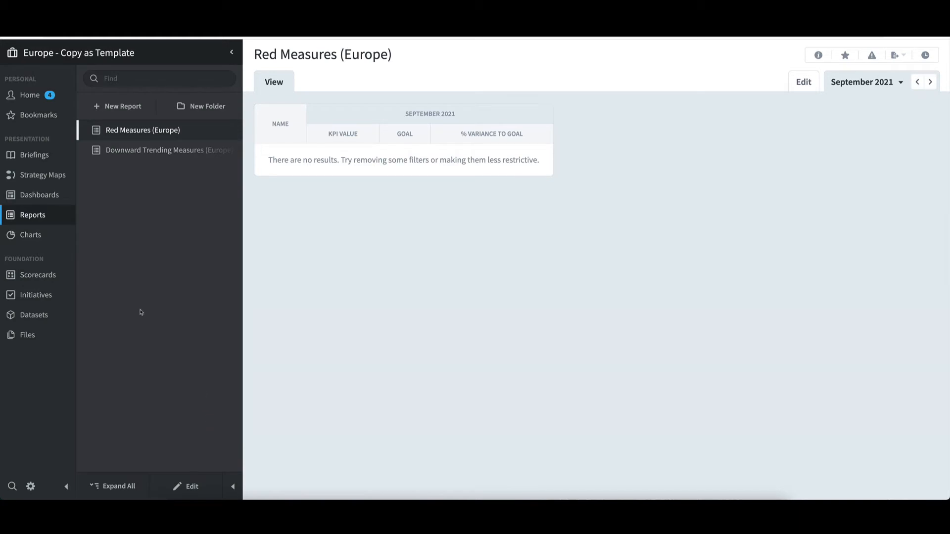
pyautogui.click(47, 276)
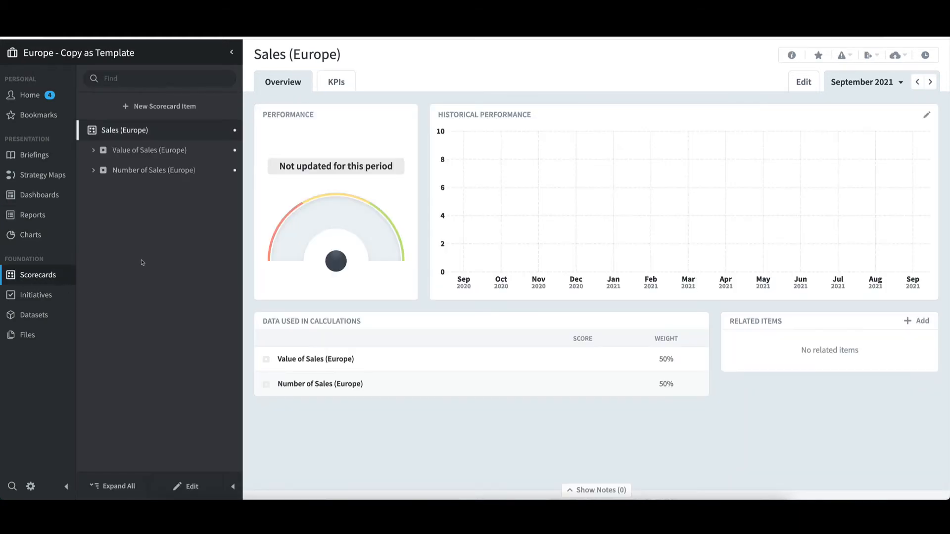
pyautogui.click(136, 151)
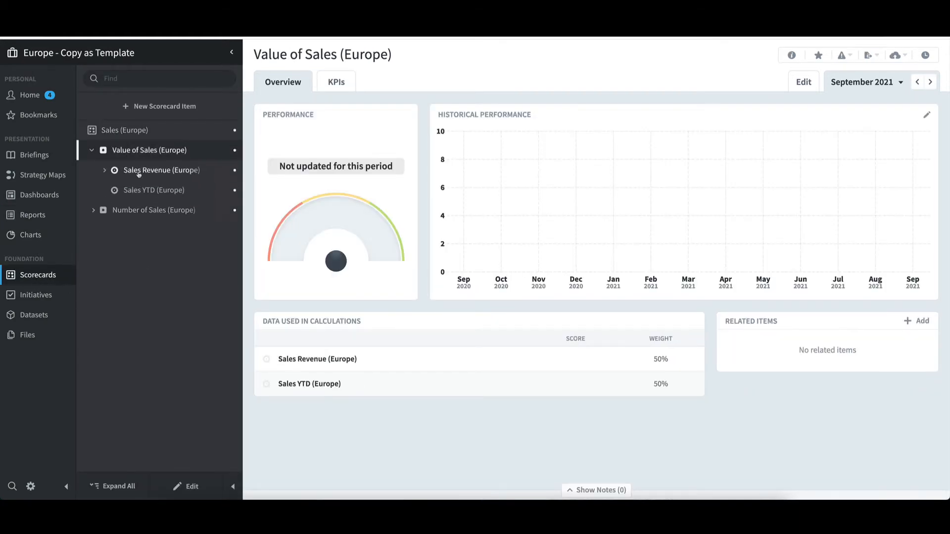
pyautogui.click(139, 173)
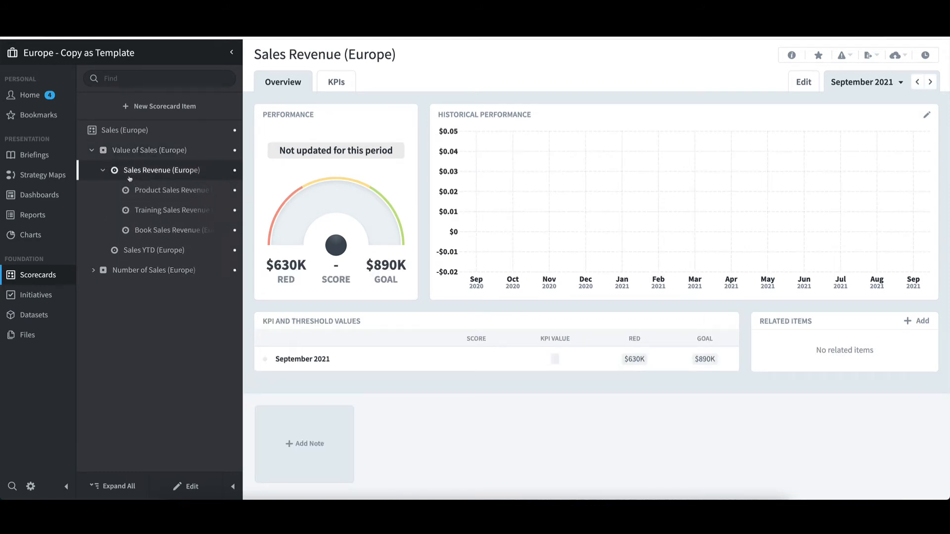
pyautogui.click(39, 195)
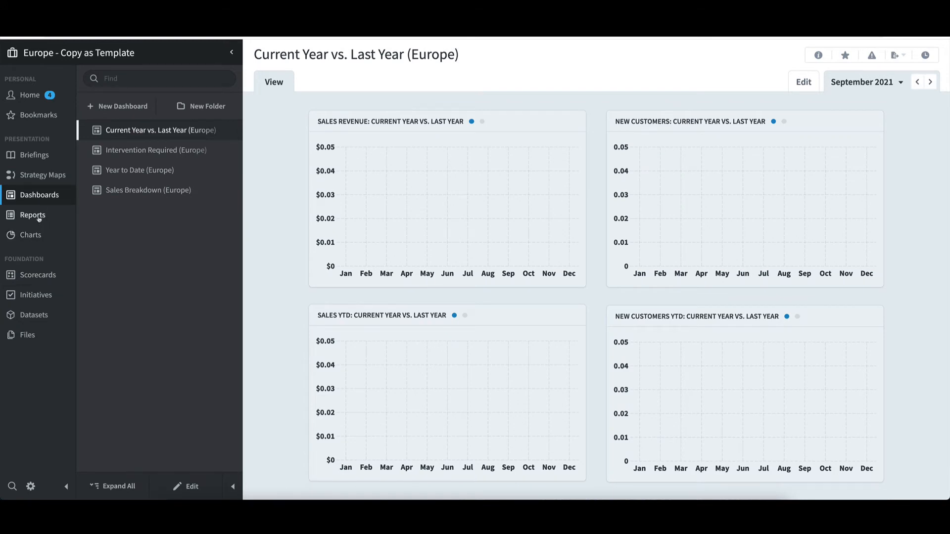
pyautogui.click(38, 218)
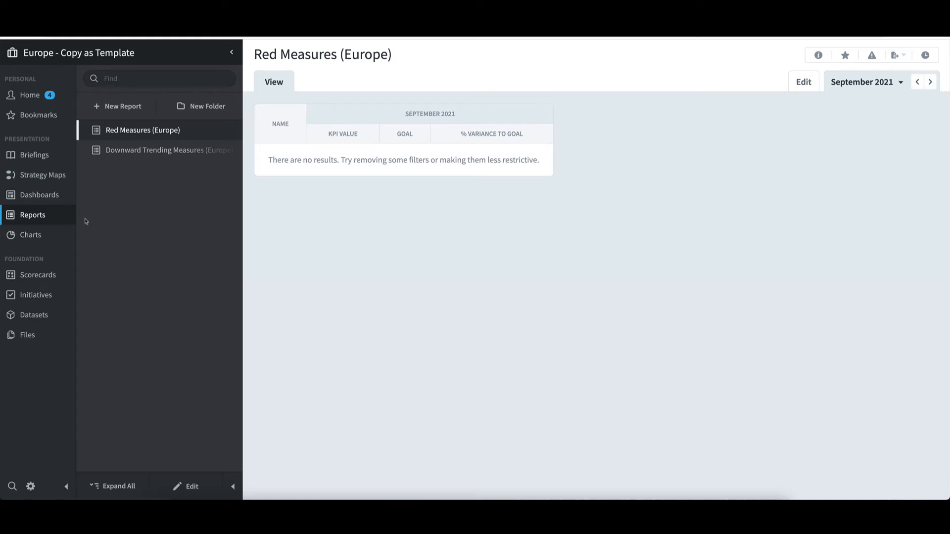
# Step: Switch to the (sales template) organization and add a scorecard item named Discount Card Sales under Sales
pyautogui.click(75, 58)
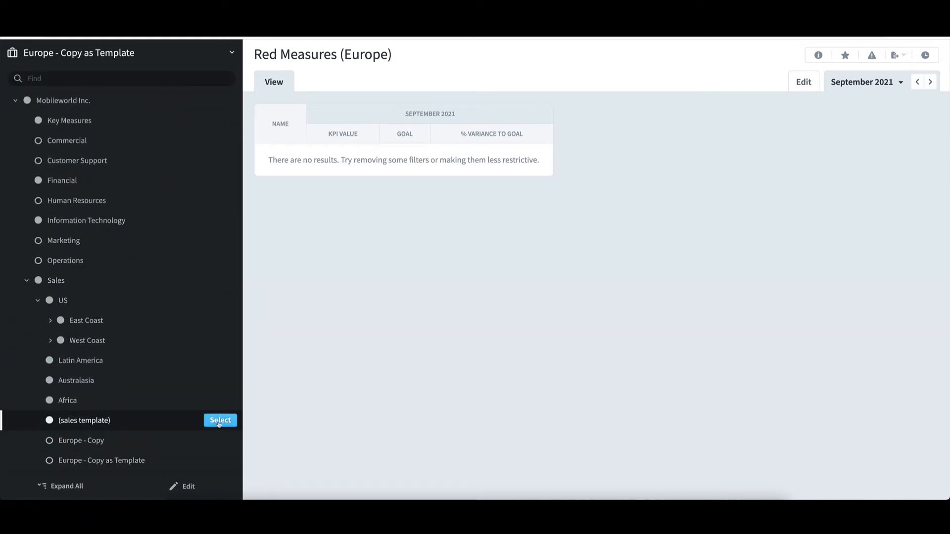
pyautogui.click(219, 422)
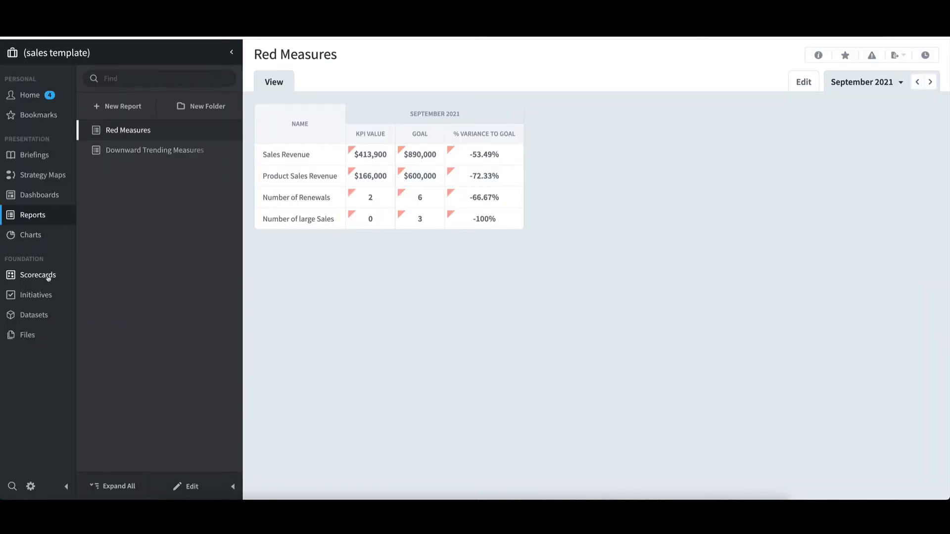
pyautogui.click(48, 277)
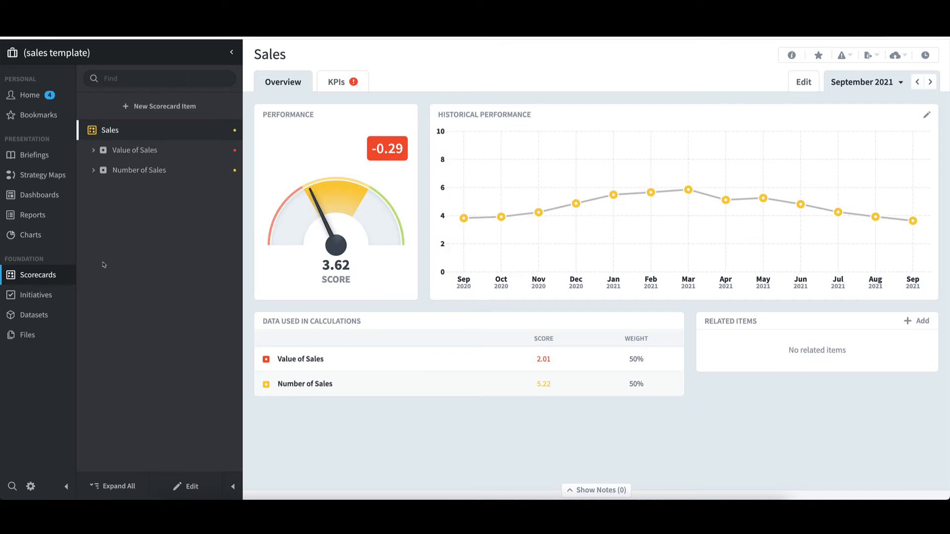
pyautogui.click(159, 107)
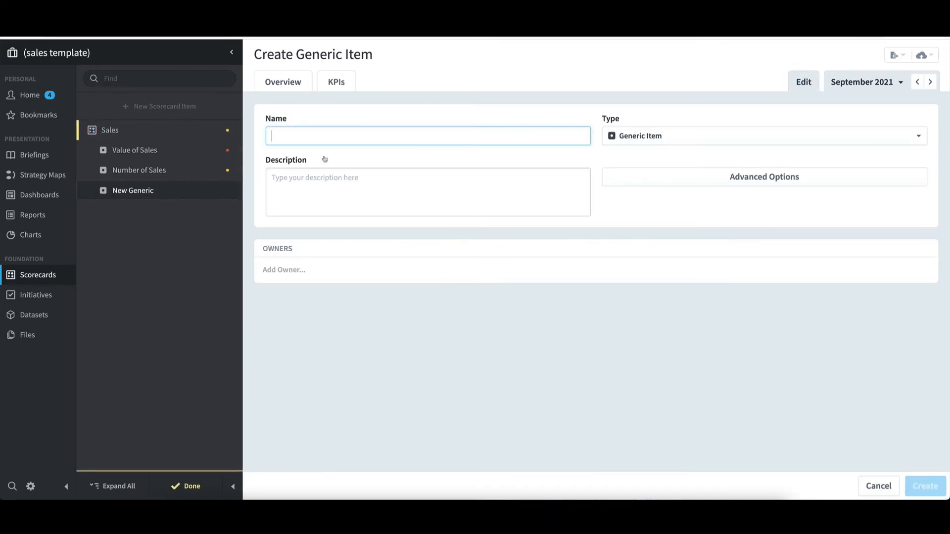
pyautogui.write('Discou')
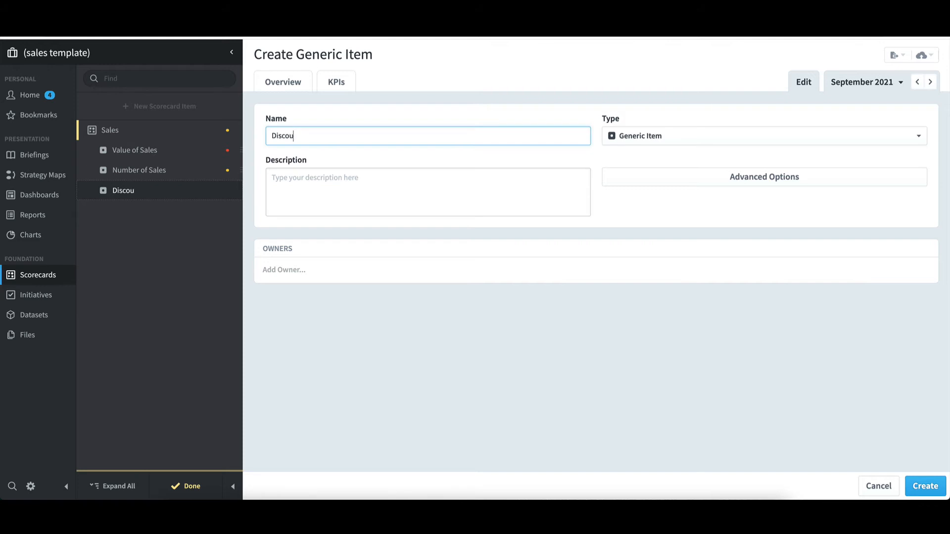
pyautogui.write('nt Card Sales')
pyautogui.click(940, 493)
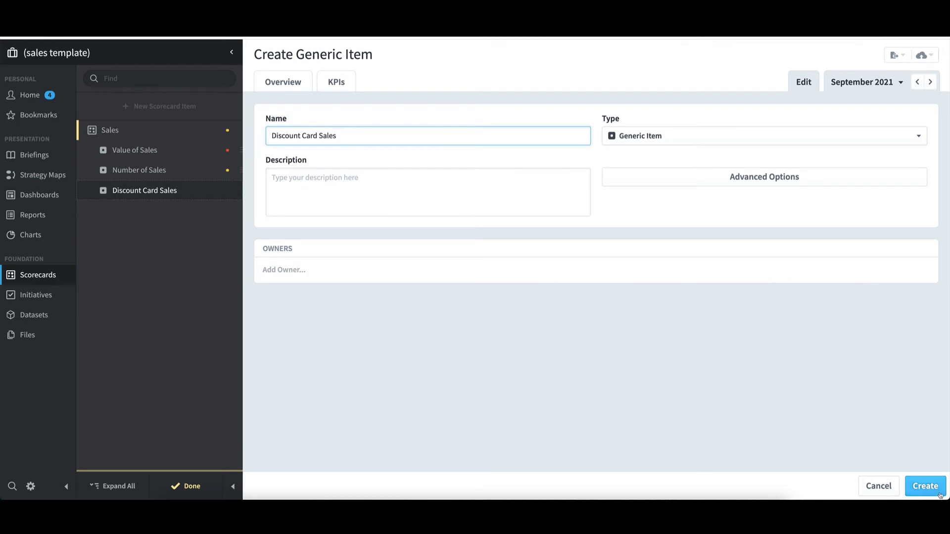
# Step: Add a KPI named Number of Cards Sold under Discount Card Sales in the sales template
pyautogui.click(173, 191)
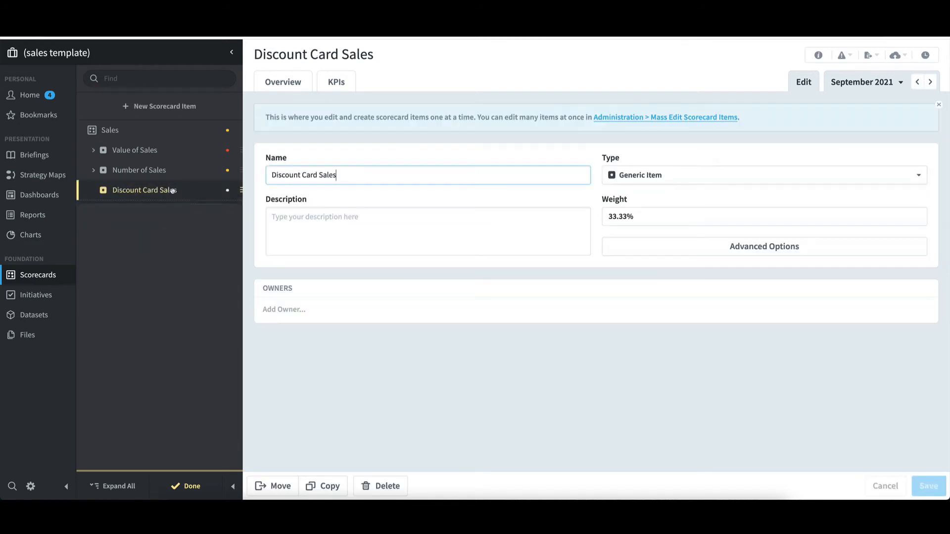
pyautogui.click(165, 107)
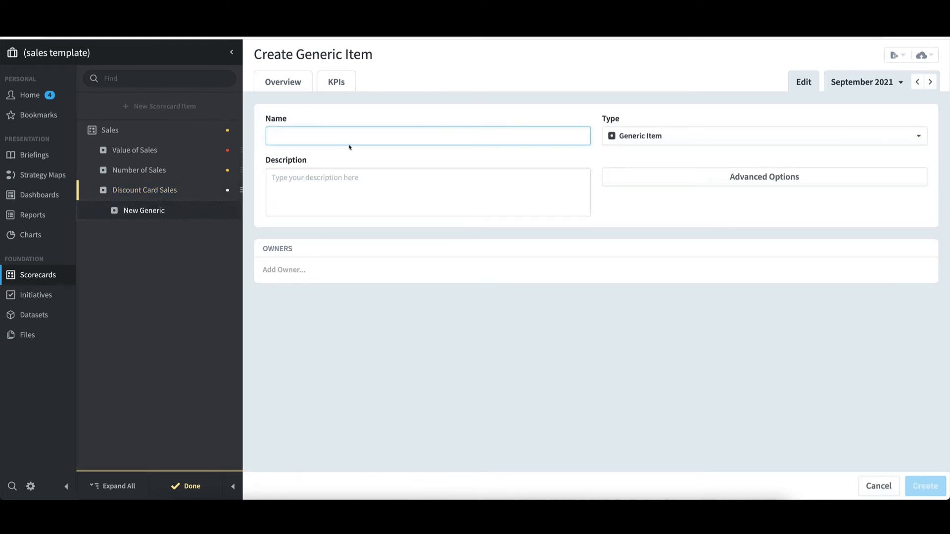
pyautogui.write('Number')
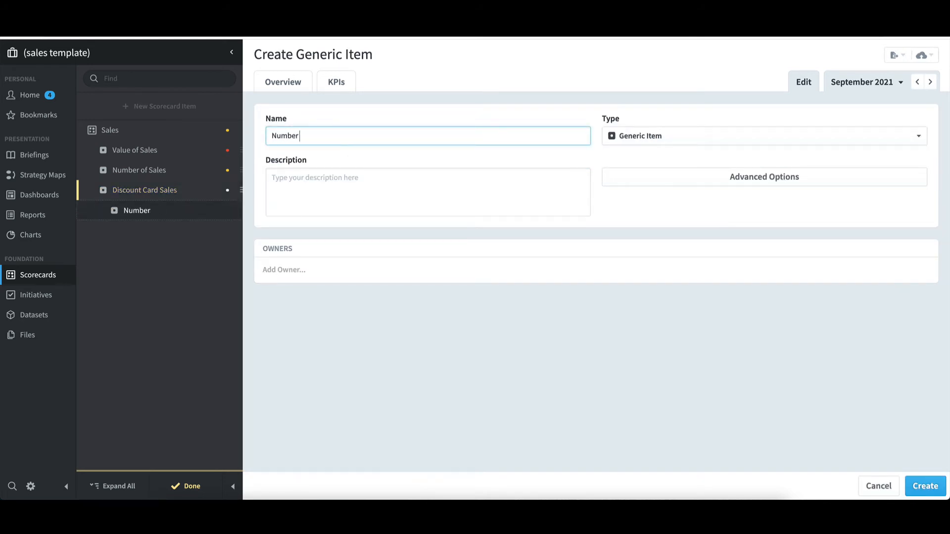
pyautogui.write(' of Cards Sold')
pyautogui.click(683, 140)
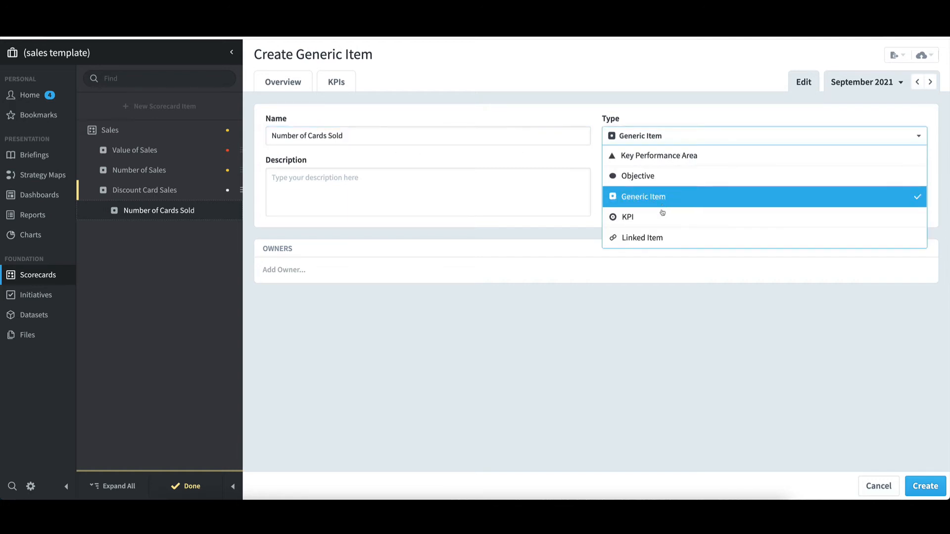
pyautogui.click(661, 214)
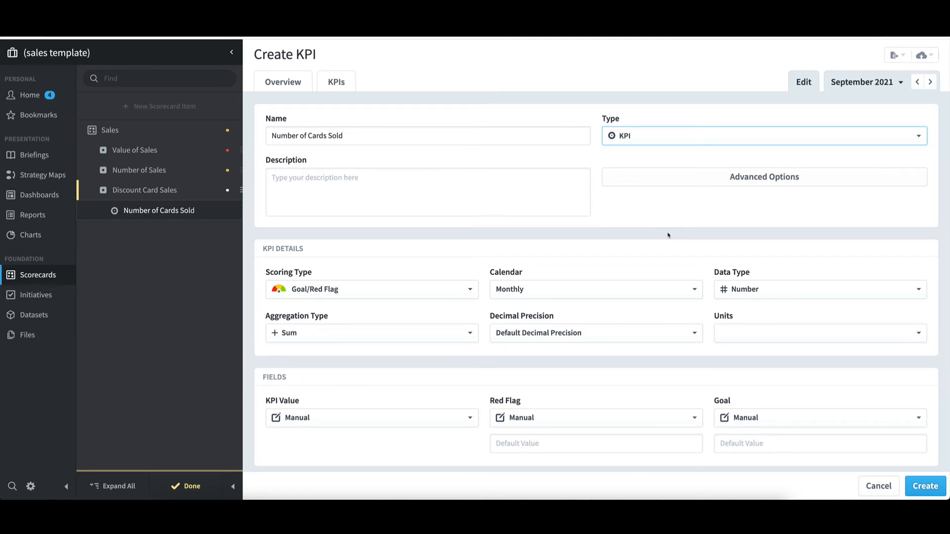
# Step: Set the KPI Value, Red Flag and Goal fields all to Template Rollup
pyautogui.scroll(-3, 666, 236)
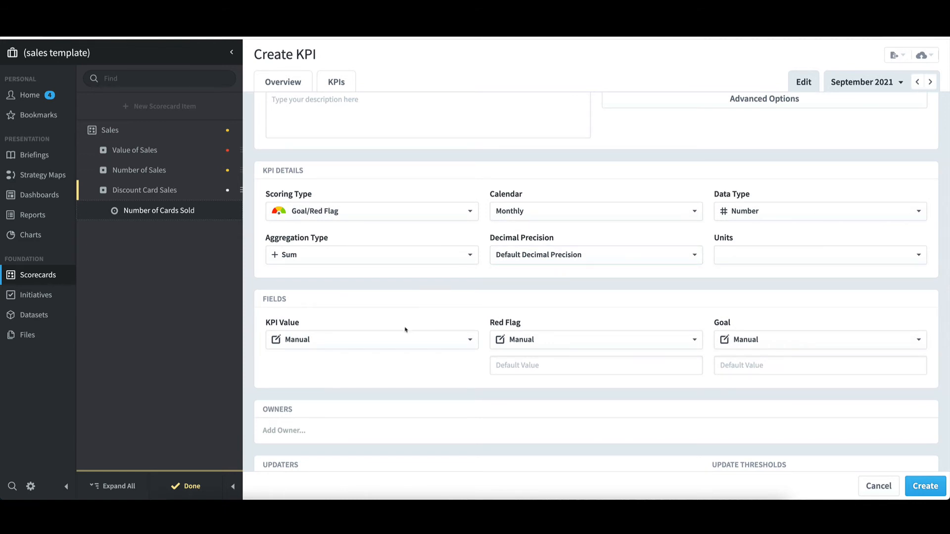
pyautogui.click(385, 340)
pyautogui.click(379, 400)
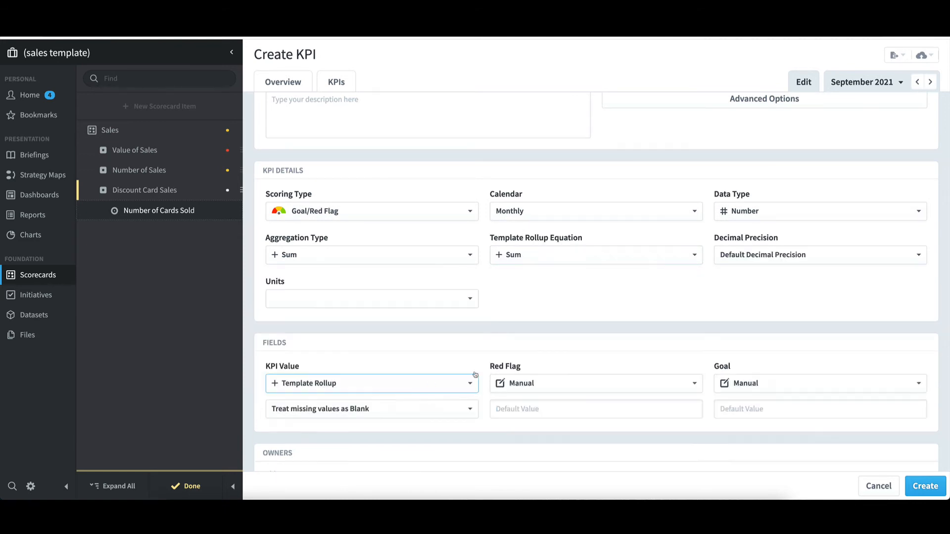
pyautogui.click(541, 382)
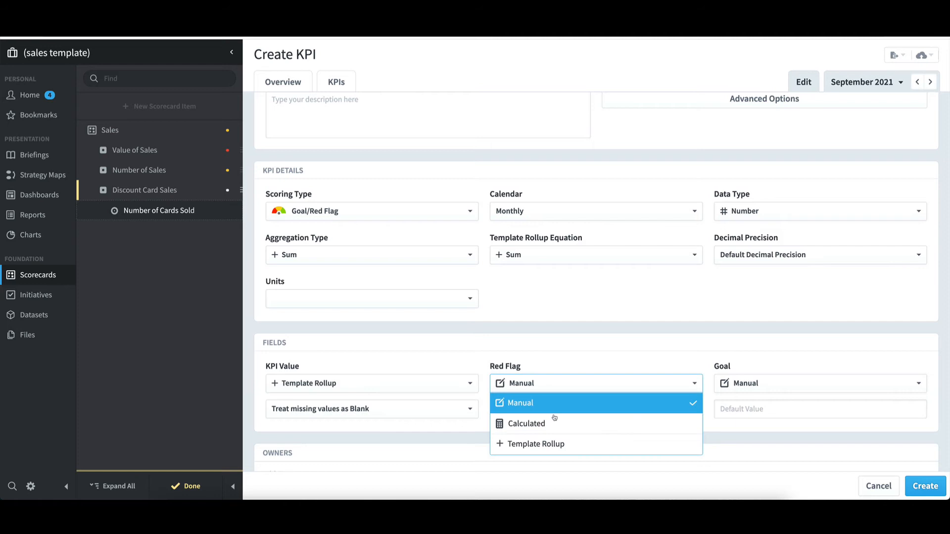
pyautogui.click(561, 444)
pyautogui.click(764, 392)
pyautogui.click(762, 443)
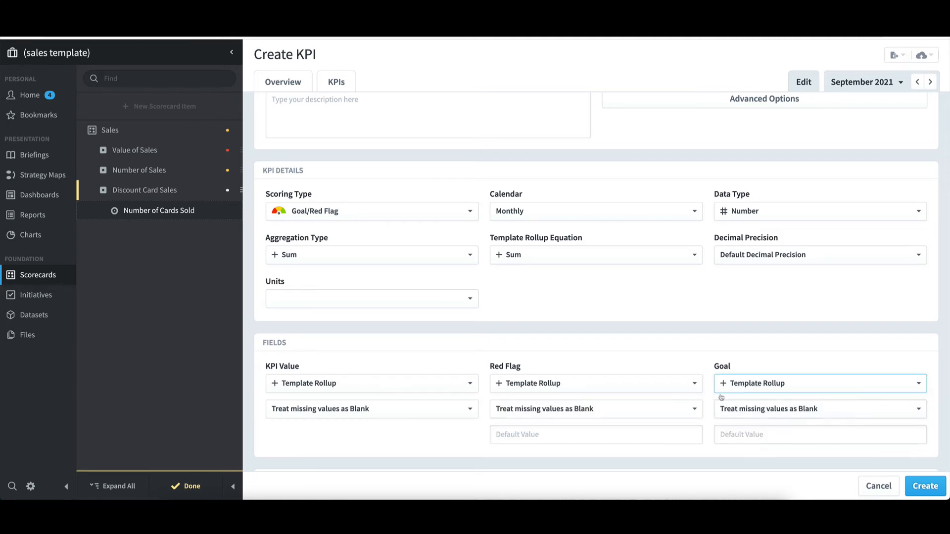
# Step: Enter default values of 100 for Red Flag and 200 for Goal
pyautogui.scroll(-1, 668, 338)
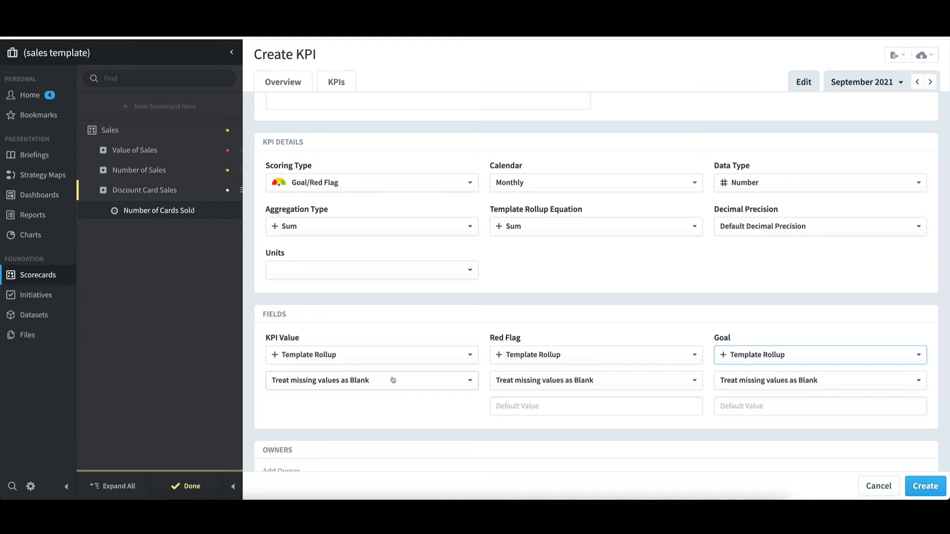
pyautogui.click(518, 406)
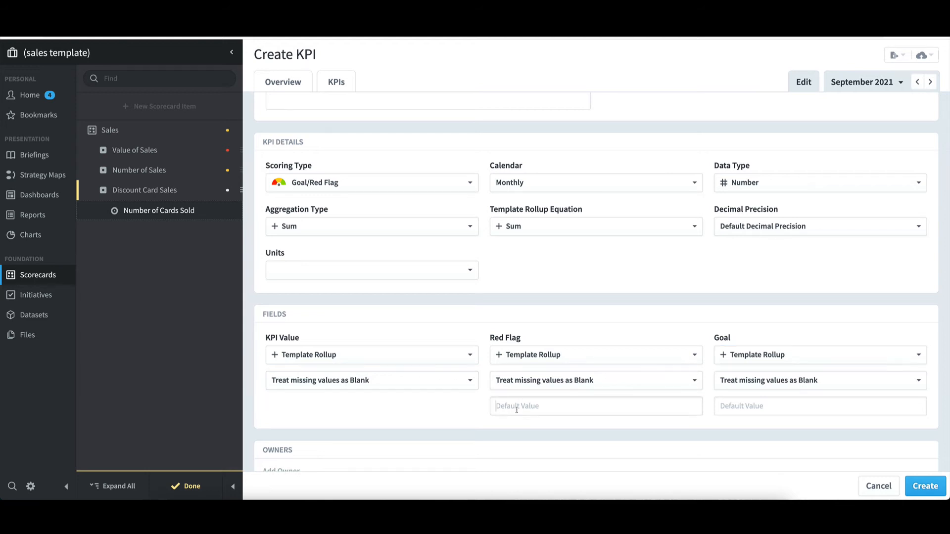
pyautogui.write('100')
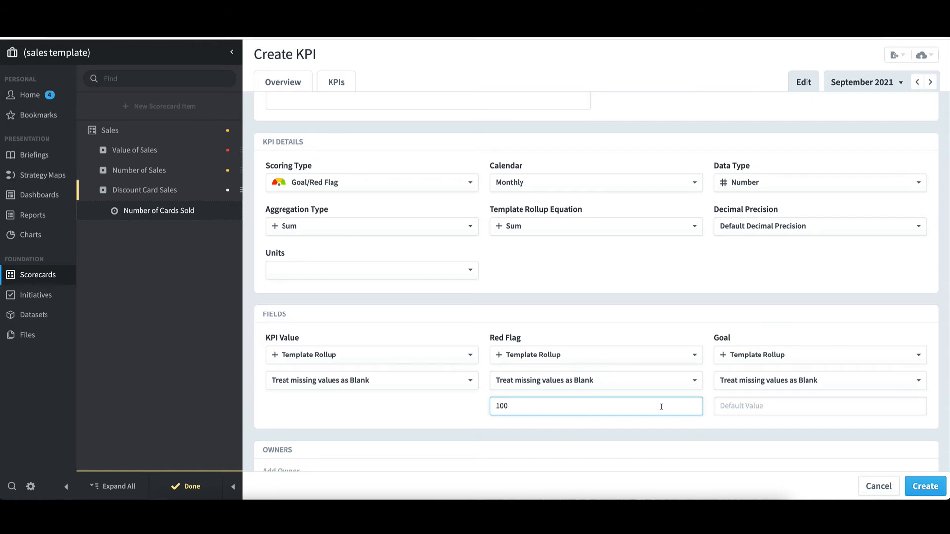
pyautogui.press('Tab')
pyautogui.write('200')
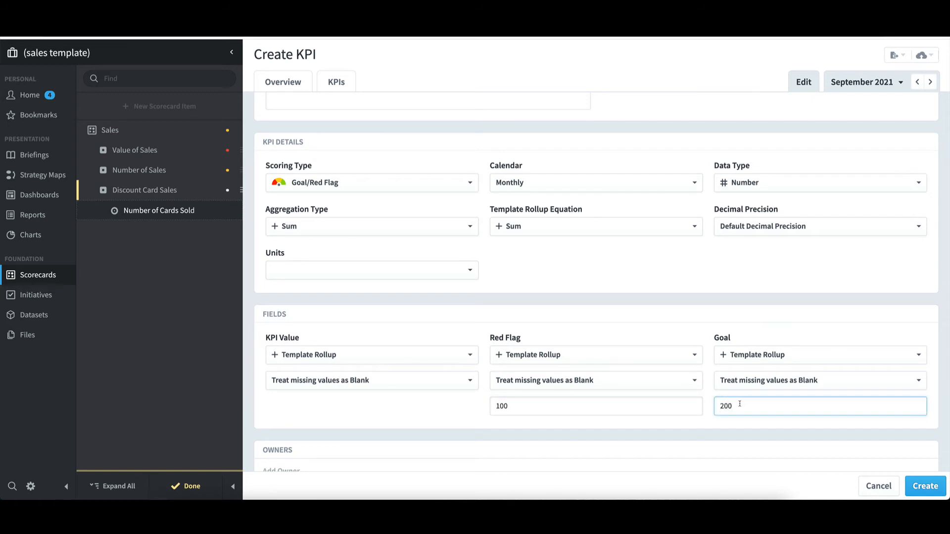
# Step: Switch the aggregation type to Average and back to Sum, then create the KPI and finish editing
pyautogui.scroll(1, 727, 366)
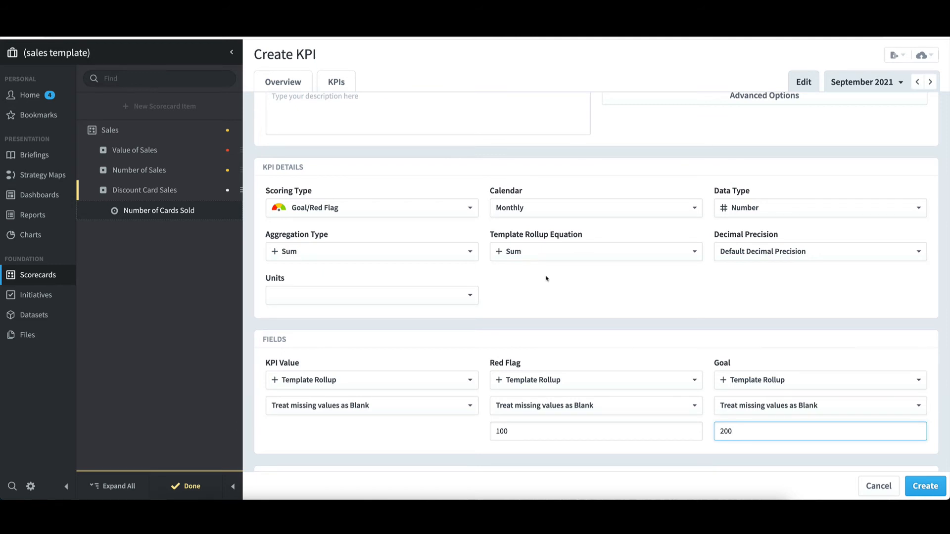
pyautogui.click(400, 253)
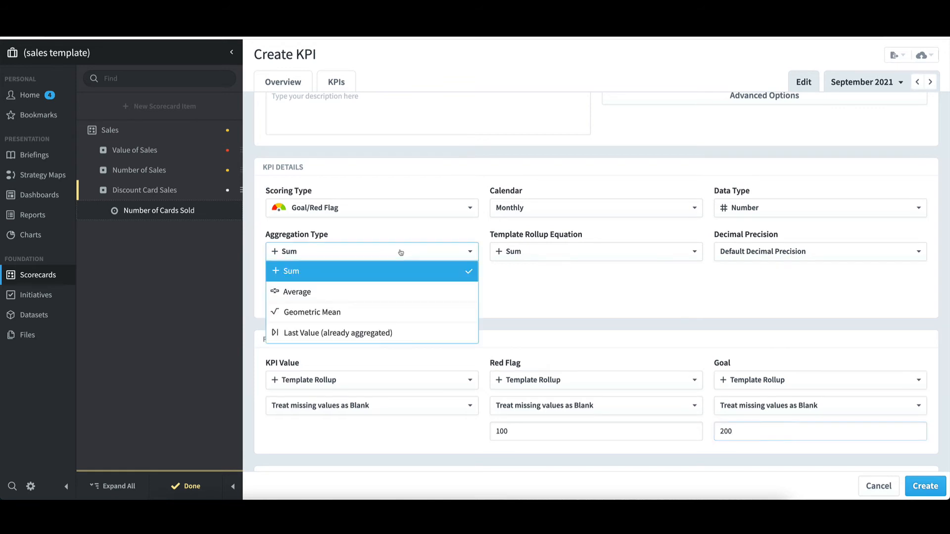
pyautogui.click(392, 287)
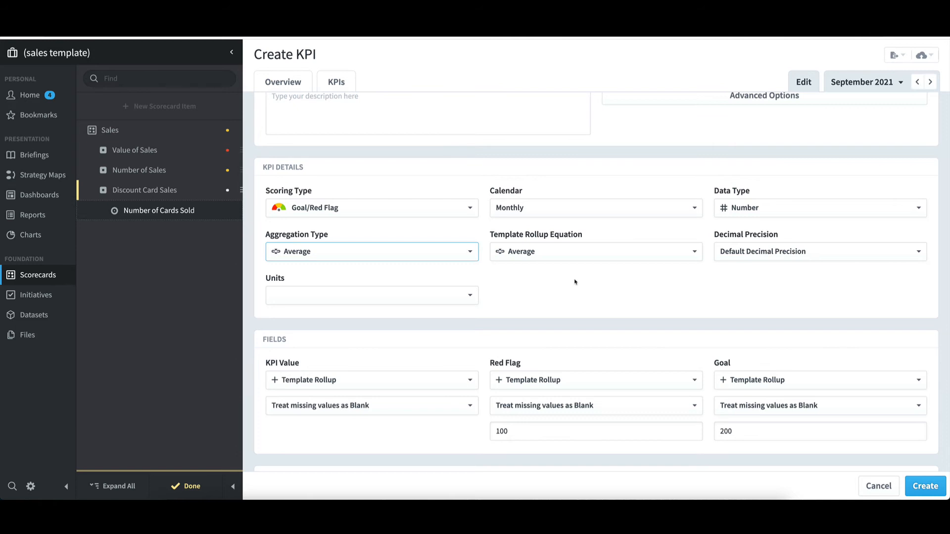
pyautogui.click(414, 252)
pyautogui.click(412, 271)
pyautogui.click(925, 486)
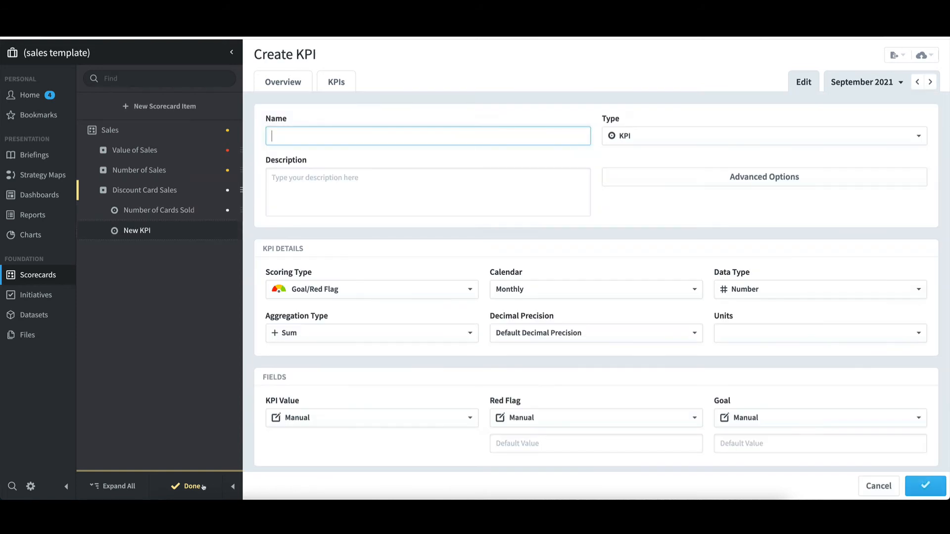
pyautogui.click(201, 487)
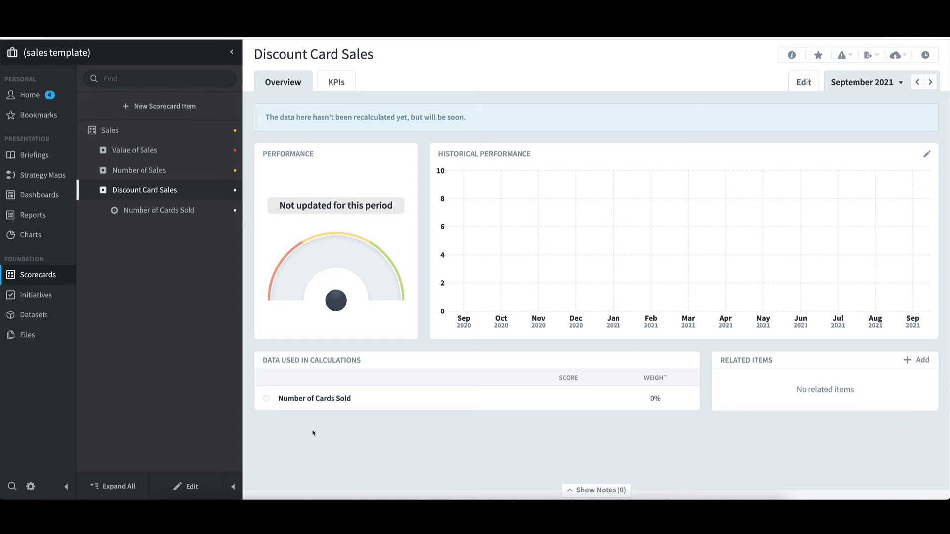
# Step: Switch to the Europe - Copy as Template organization and expand Discount Card Sales (Europe)
pyautogui.click(77, 55)
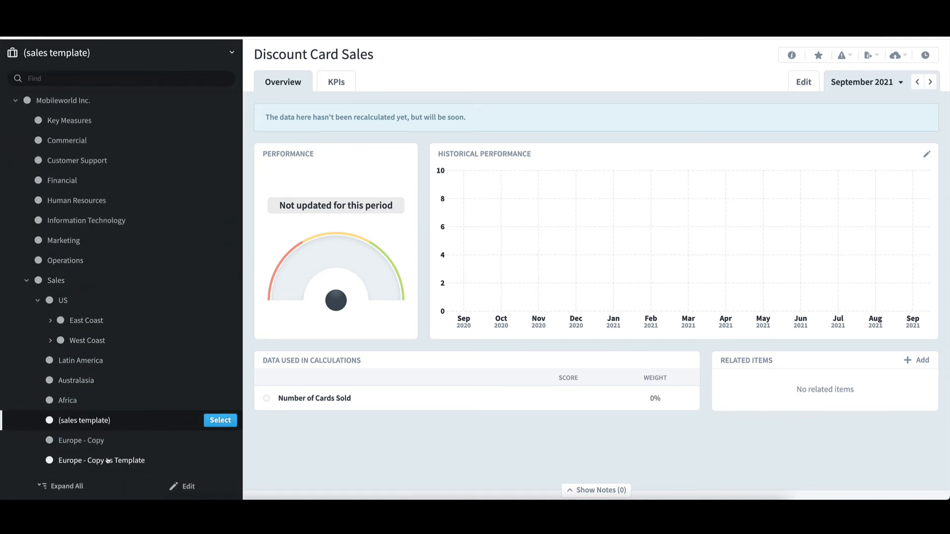
pyautogui.click(189, 465)
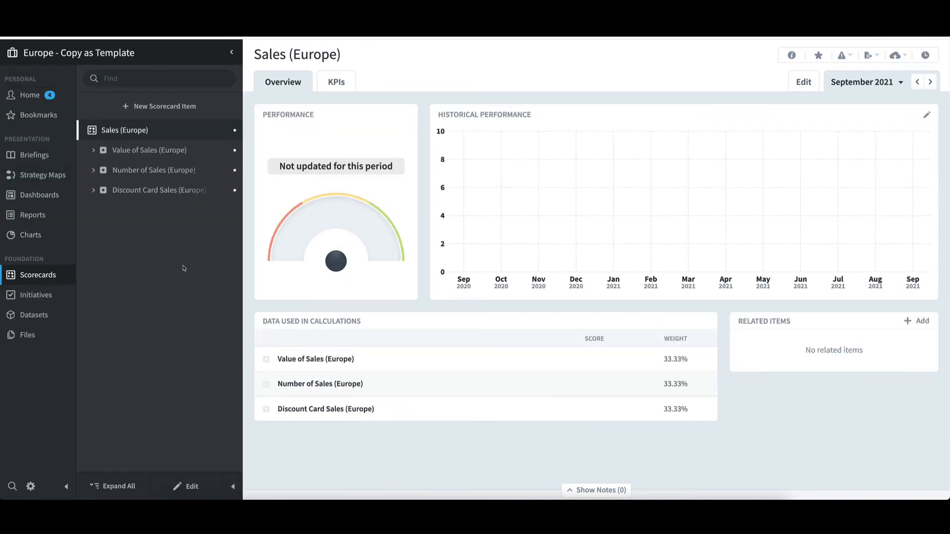
pyautogui.click(151, 192)
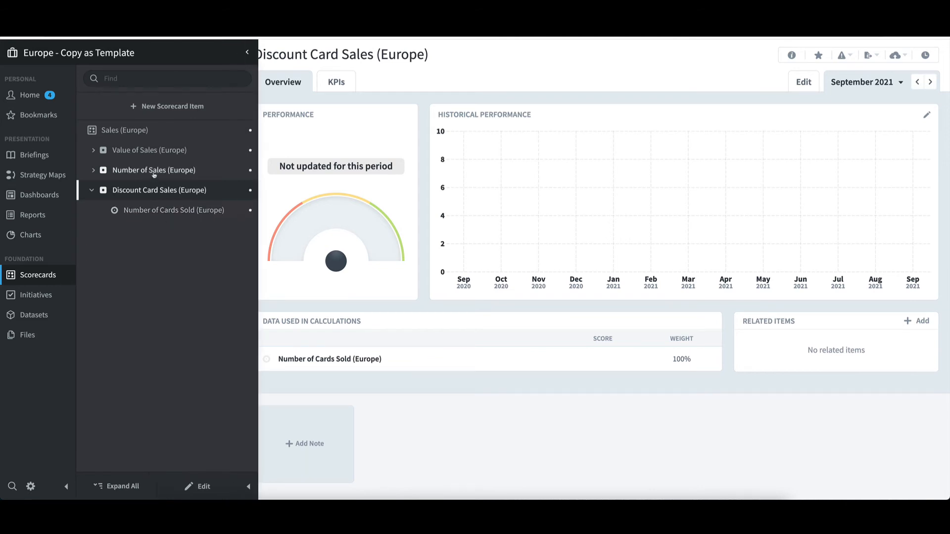
# Step: Switch to the Europe - Copy organization and view its Sales scorecard
pyautogui.click(89, 53)
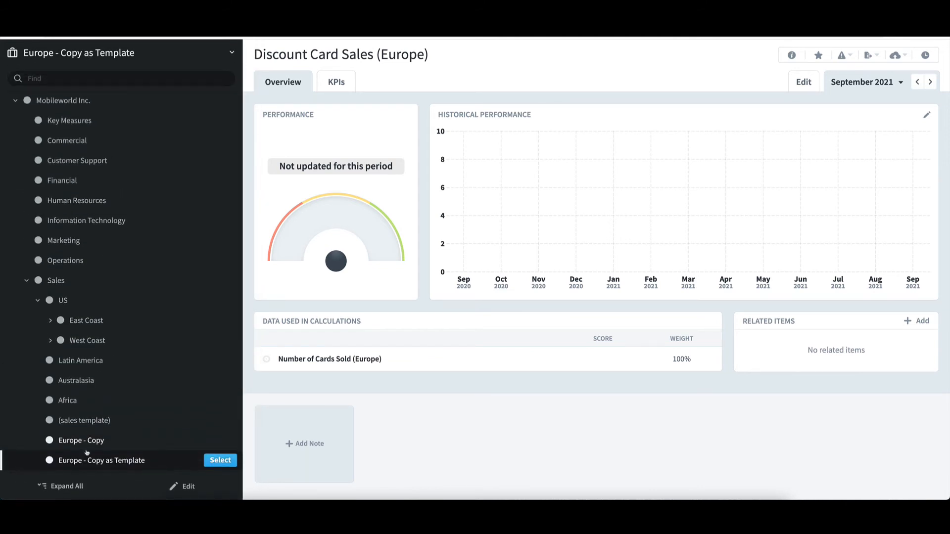
pyautogui.click(87, 445)
pyautogui.click(218, 441)
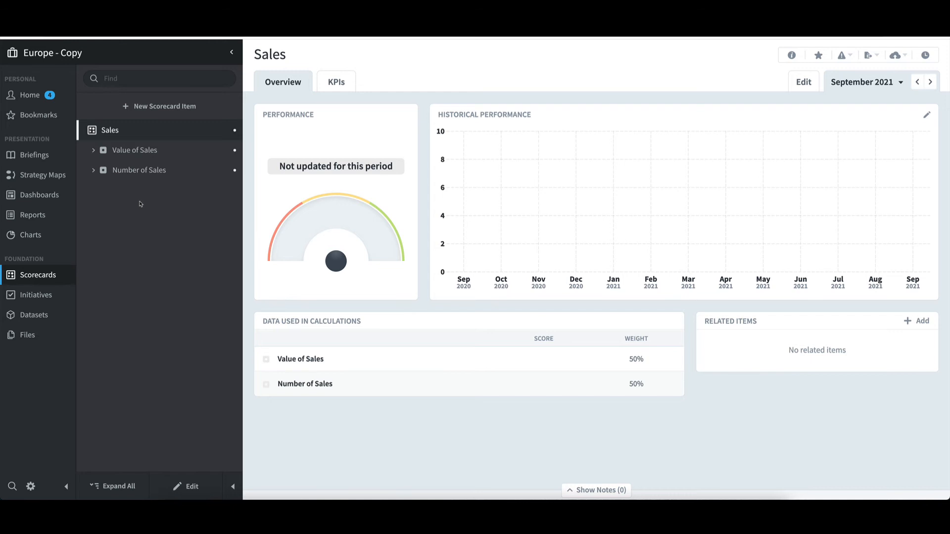
# Step: Switch to the Northeast organization and open its Number of Cards Sold (Northeast) KPI
pyautogui.click(95, 59)
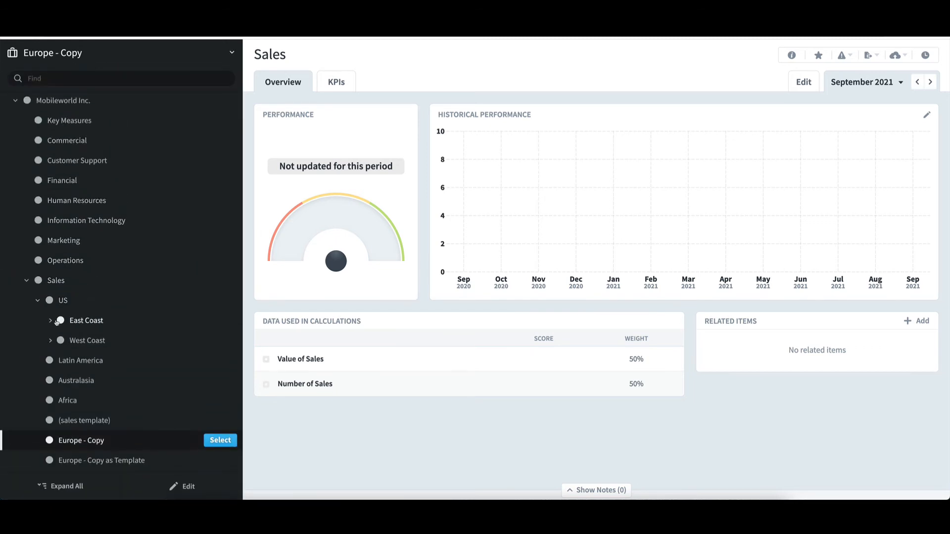
pyautogui.click(51, 320)
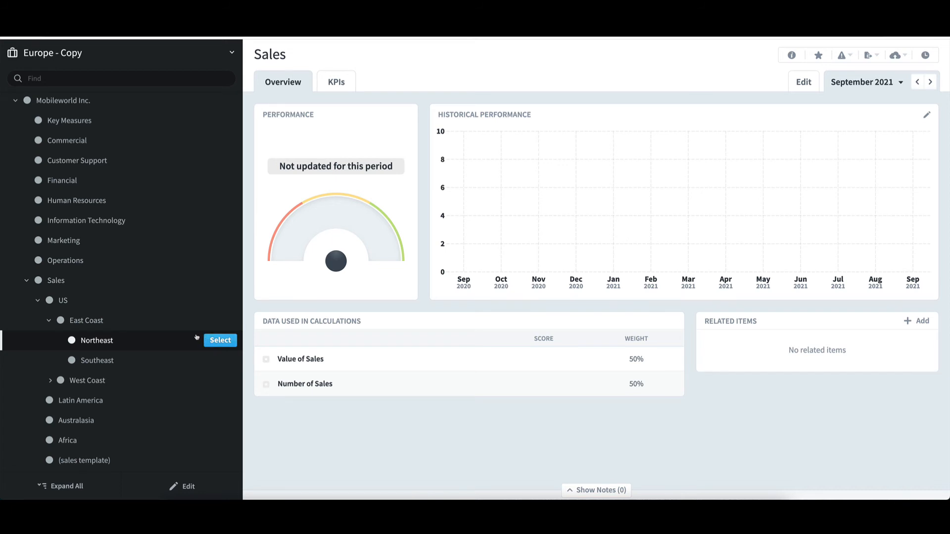
pyautogui.click(213, 340)
pyautogui.click(155, 192)
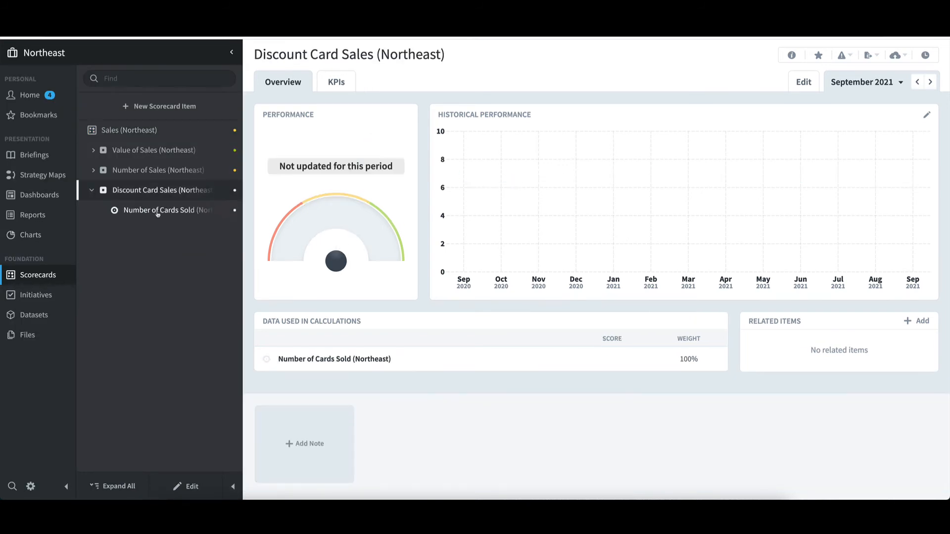
pyautogui.click(159, 215)
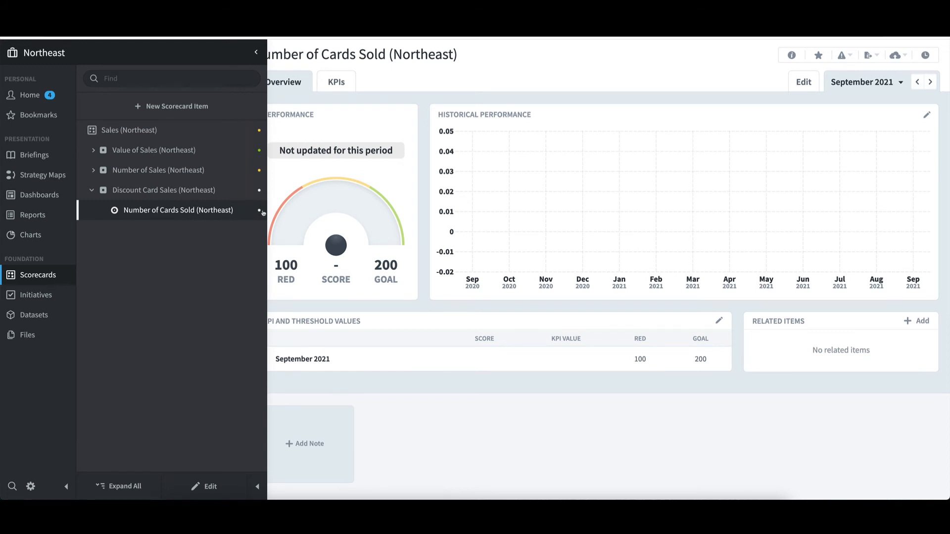
# Step: Enter a September 2021 KPI value of 300 for Number of Cards Sold (Northeast)
pyautogui.click(717, 321)
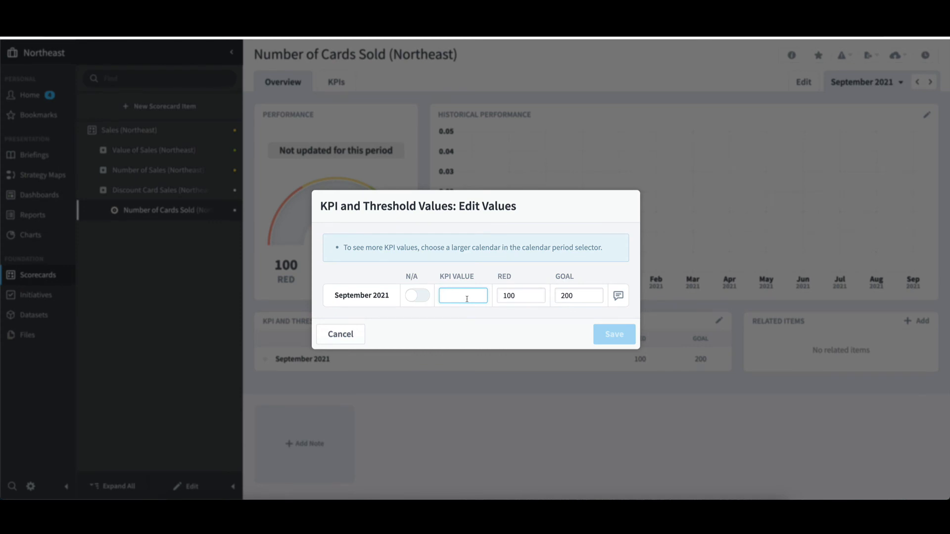
pyautogui.write('300')
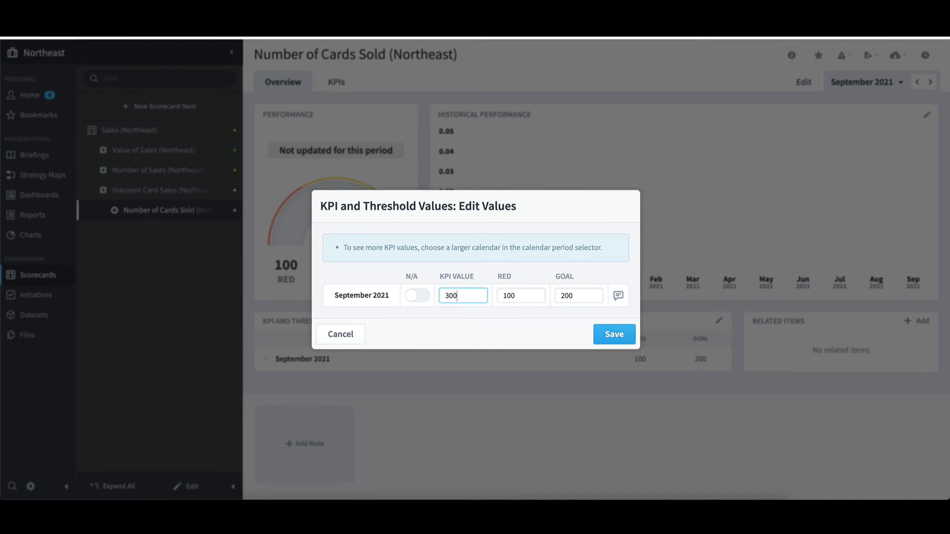
pyautogui.click(613, 335)
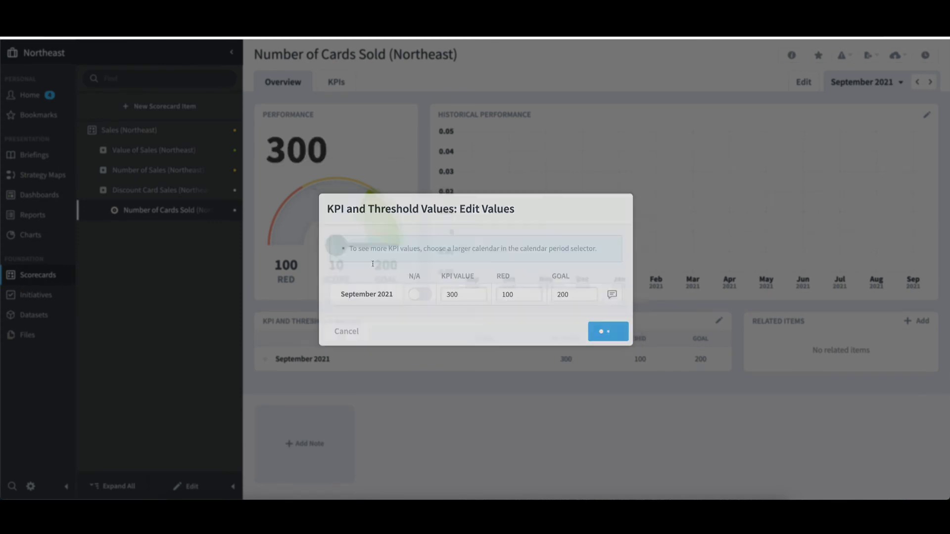
# Step: Switch to Southeast and enter a September 2021 KPI value of 200 for Number of Cards Sold (Southeast)
pyautogui.click(91, 57)
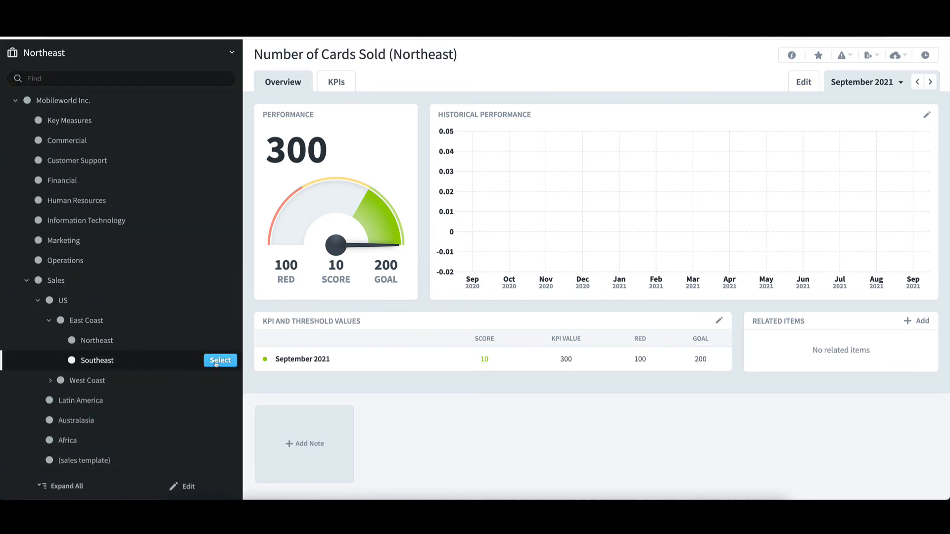
pyautogui.click(154, 366)
pyautogui.click(131, 196)
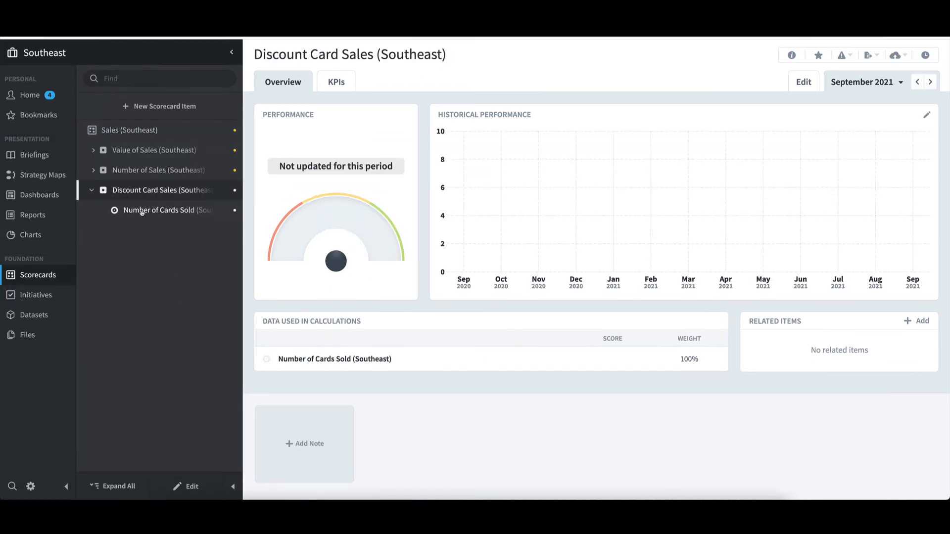
pyautogui.click(169, 211)
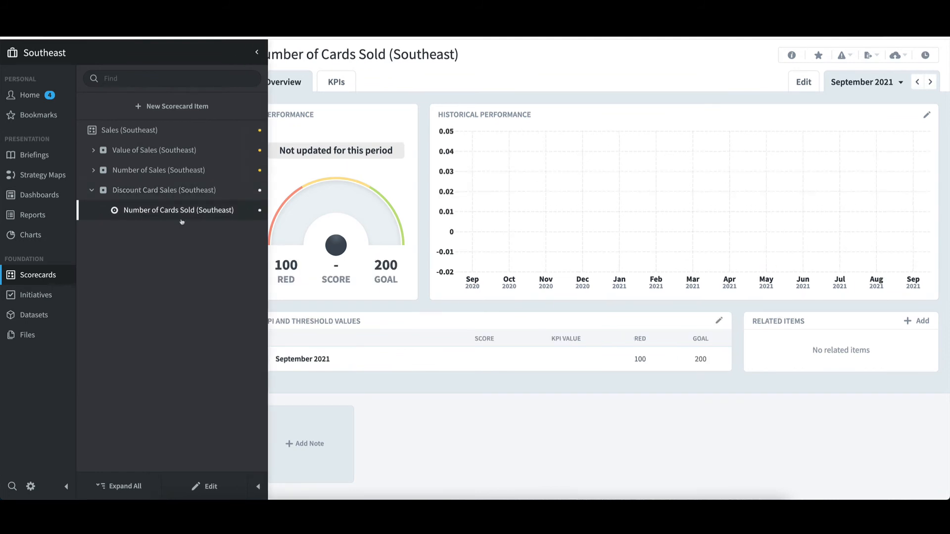
pyautogui.click(719, 321)
pyautogui.write('200')
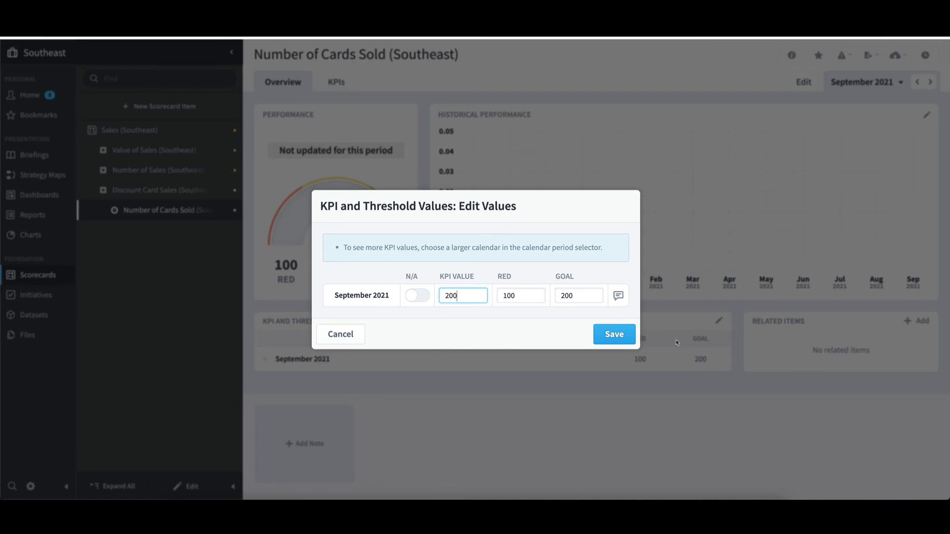
pyautogui.click(614, 334)
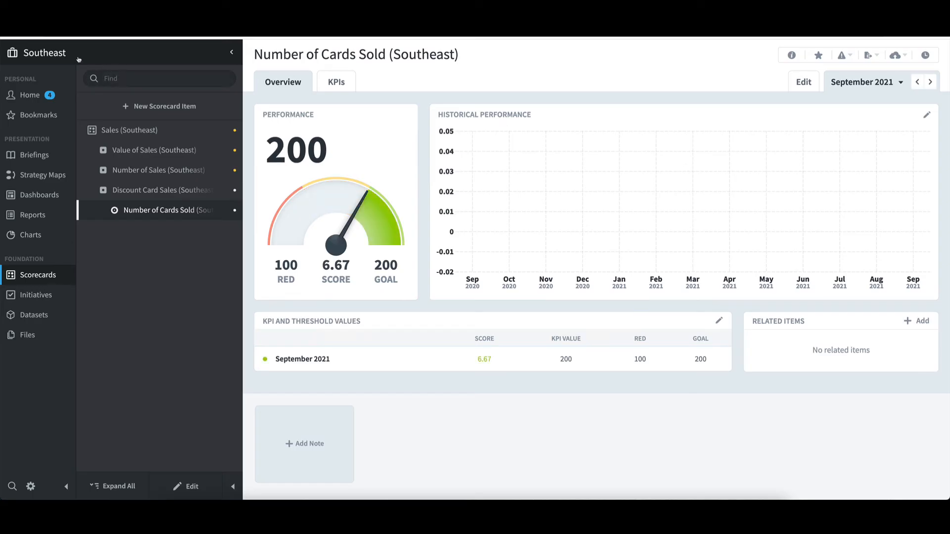
# Step: Switch to the East Coast organization and open its Number of Cards Sold (East Coast) KPI
pyautogui.click(78, 55)
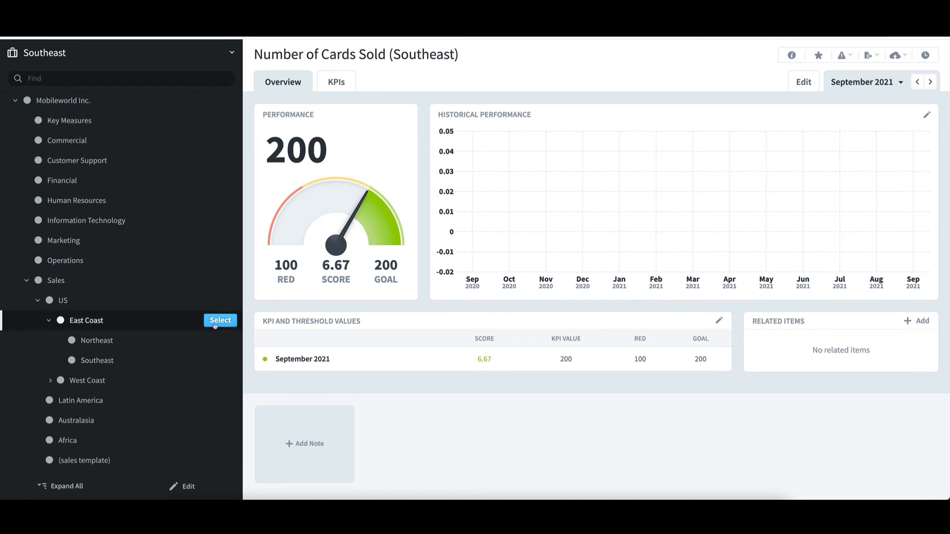
pyautogui.click(218, 323)
pyautogui.click(145, 194)
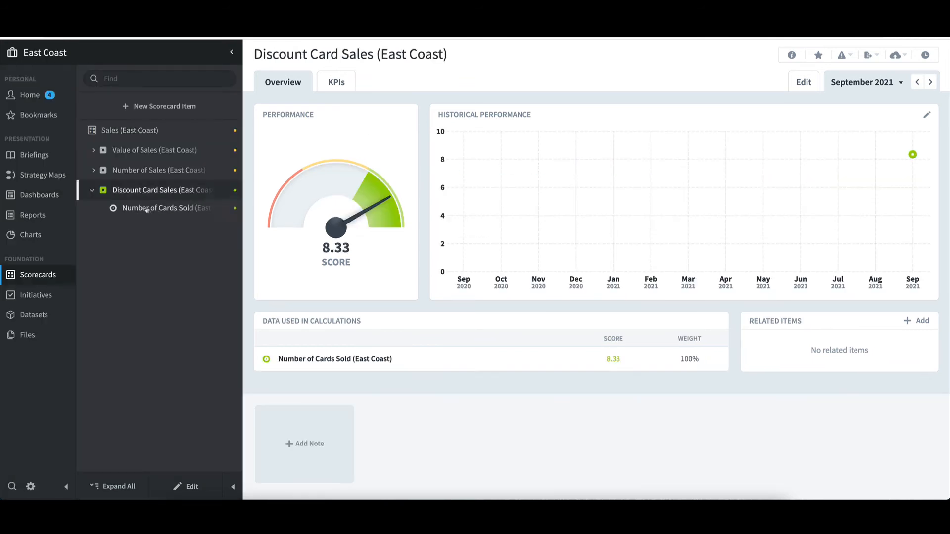
pyautogui.click(147, 209)
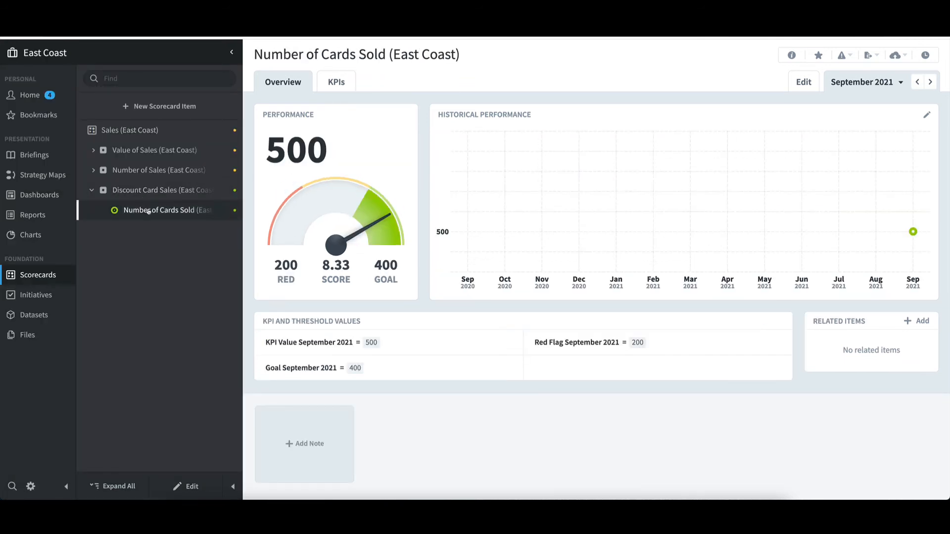
# Step: Inspect the data used in the September 2021 KPI value equation, then close the calculation details
pyautogui.moveTo(189, 221)
pyautogui.moveTo(379, 345)
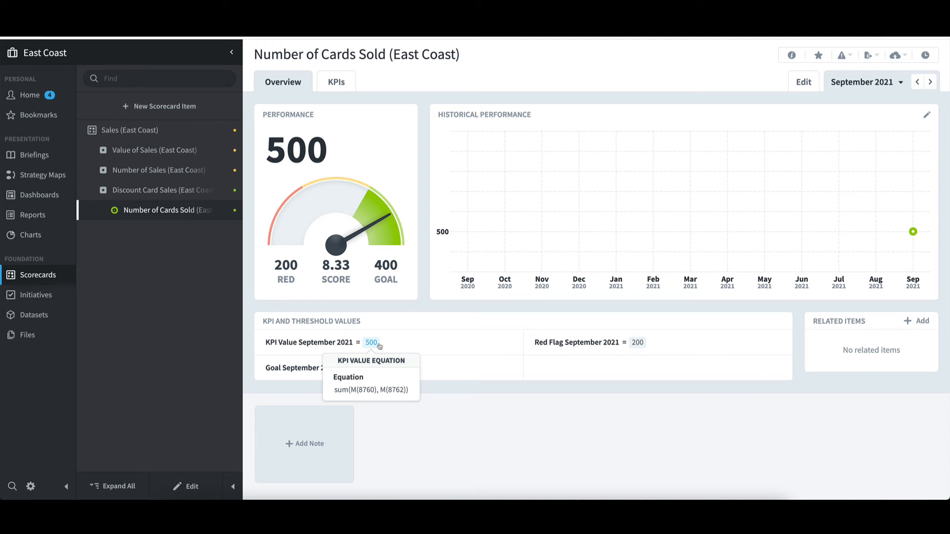
pyautogui.click(371, 343)
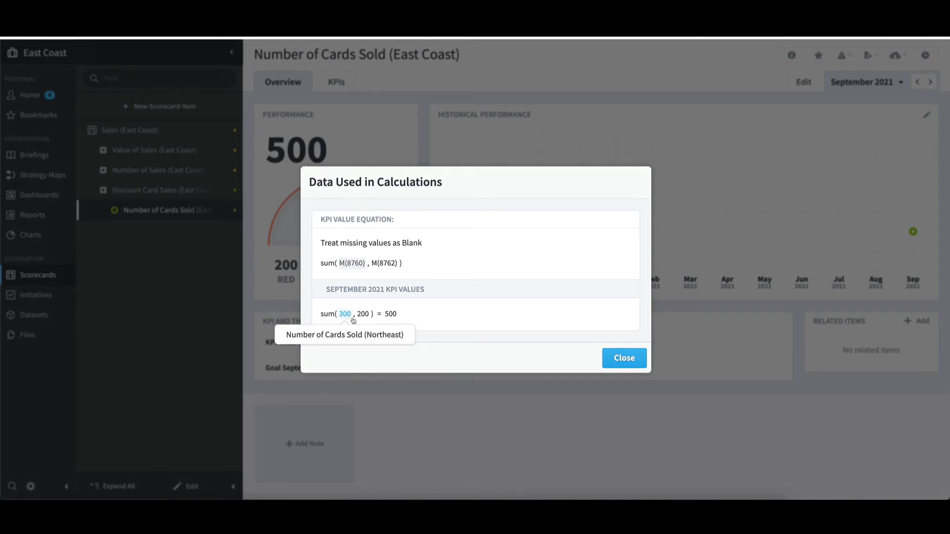
pyautogui.moveTo(364, 321)
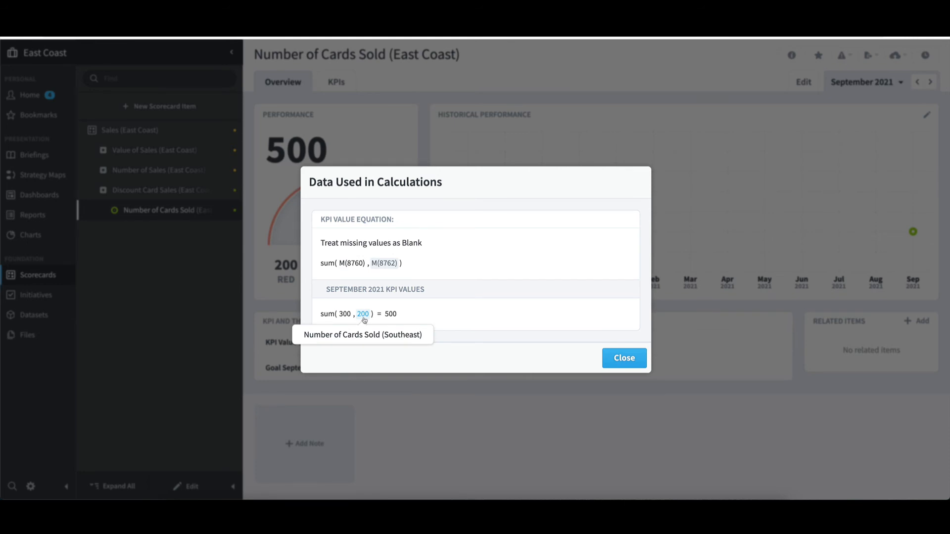
pyautogui.click(610, 357)
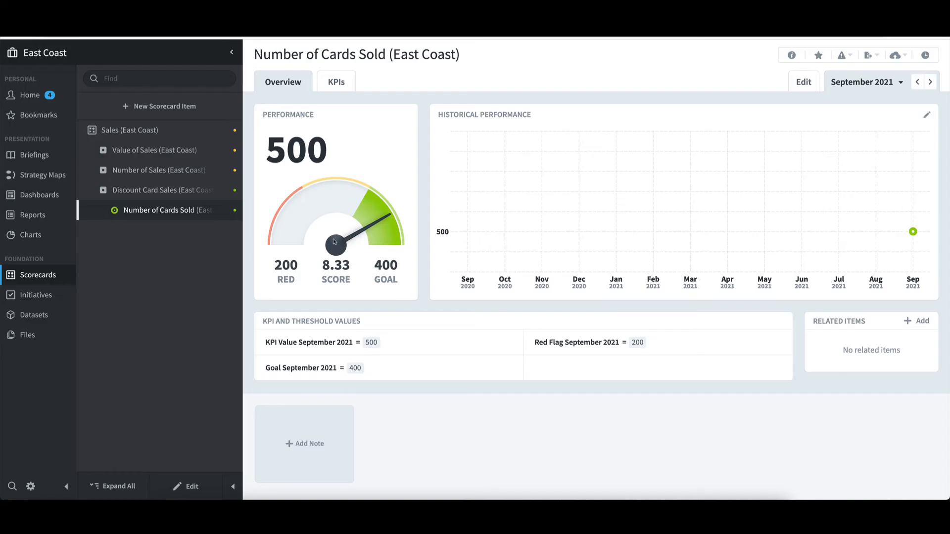
# Step: Switch to the Sales organization and open its Number of Cards Sold KPI under Discount Card Sales
pyautogui.click(88, 58)
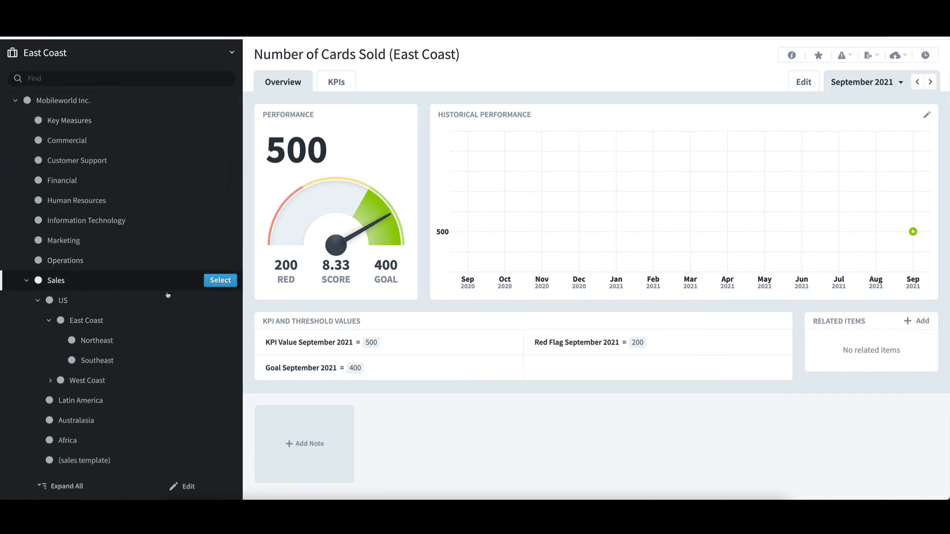
pyautogui.click(221, 285)
pyautogui.click(145, 209)
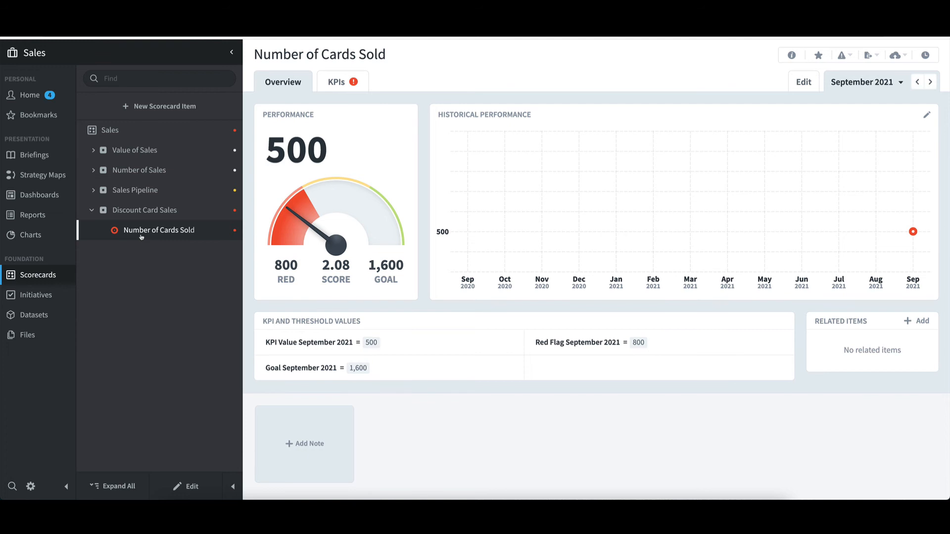
pyautogui.moveTo(370, 345)
# Step: Switch to the Northeast organization and open Number of Cards Sold (Northeast) under Discount Card Sales
pyautogui.click(68, 59)
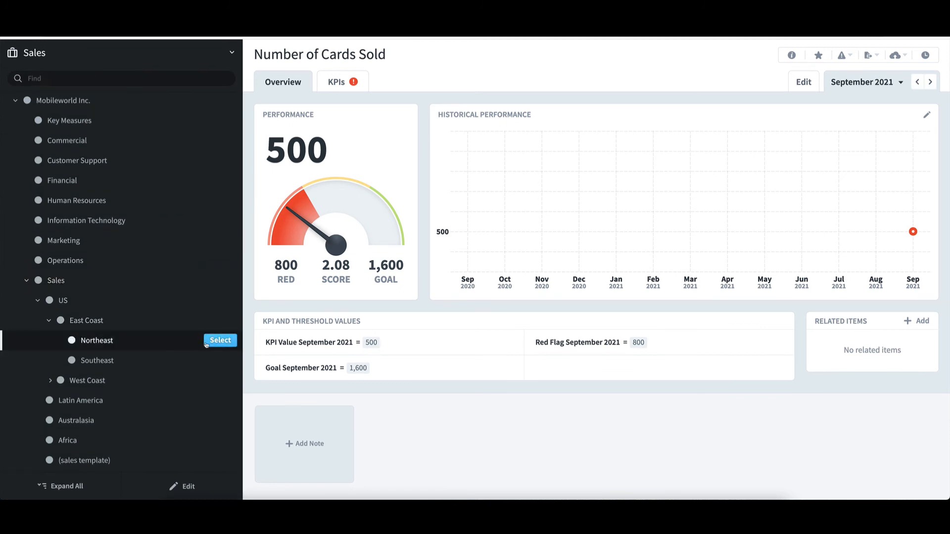
pyautogui.click(206, 343)
pyautogui.click(148, 190)
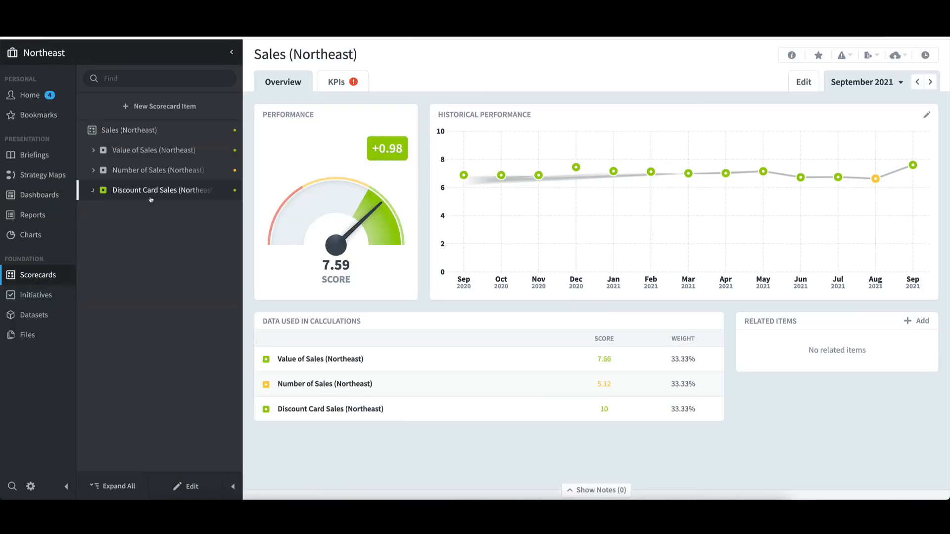
pyautogui.click(163, 209)
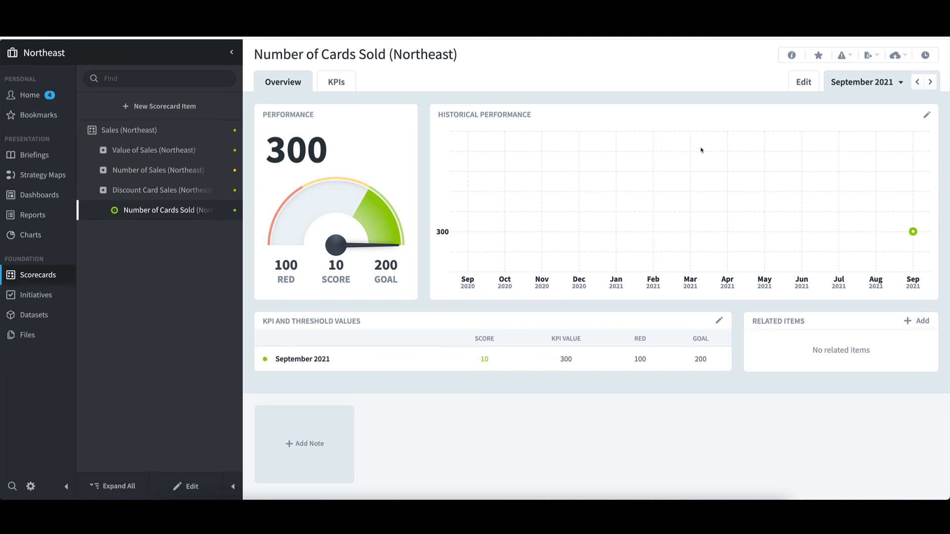
# Step: Change the viewed period to Yearly 2021 and review the monthly KPI and threshold values
pyautogui.click(900, 83)
pyautogui.click(861, 108)
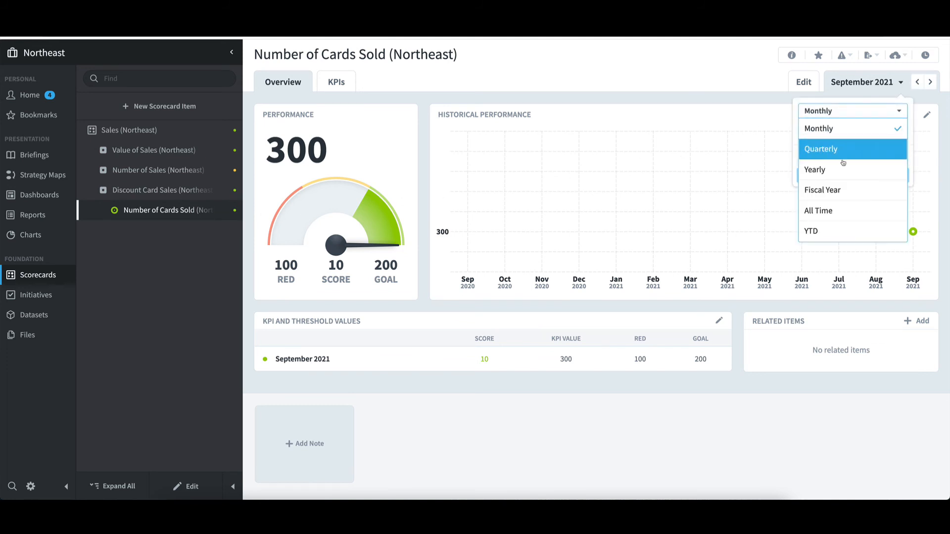
pyautogui.click(823, 168)
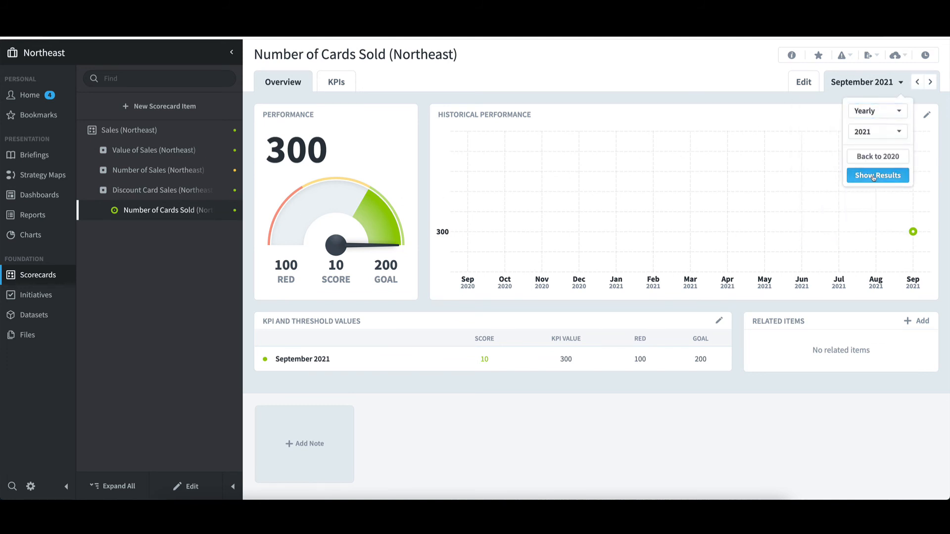
pyautogui.click(874, 177)
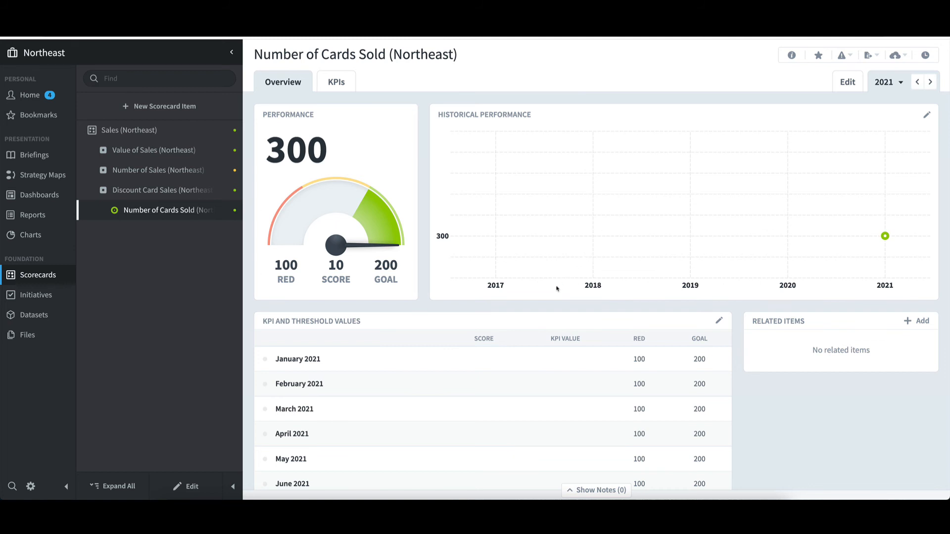
pyautogui.scroll(-3, 556, 289)
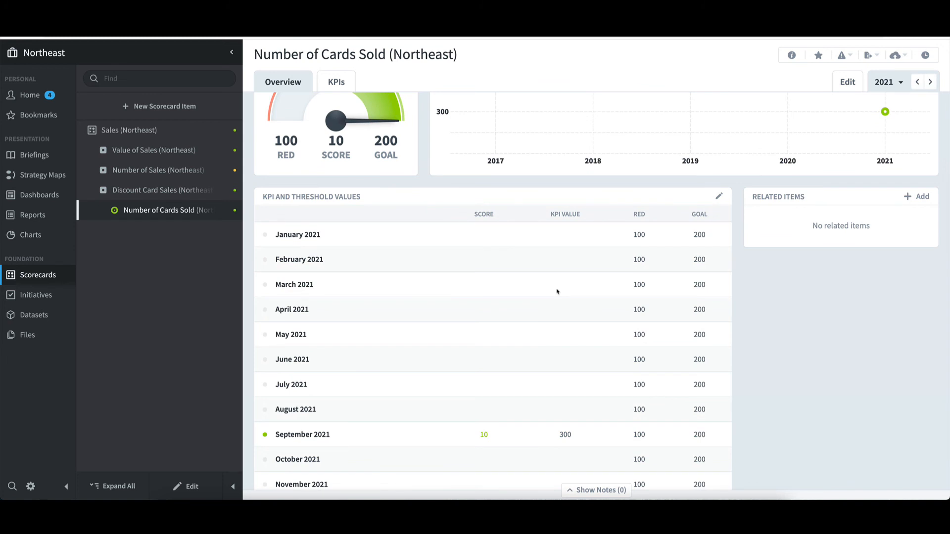
pyautogui.scroll(3, 557, 292)
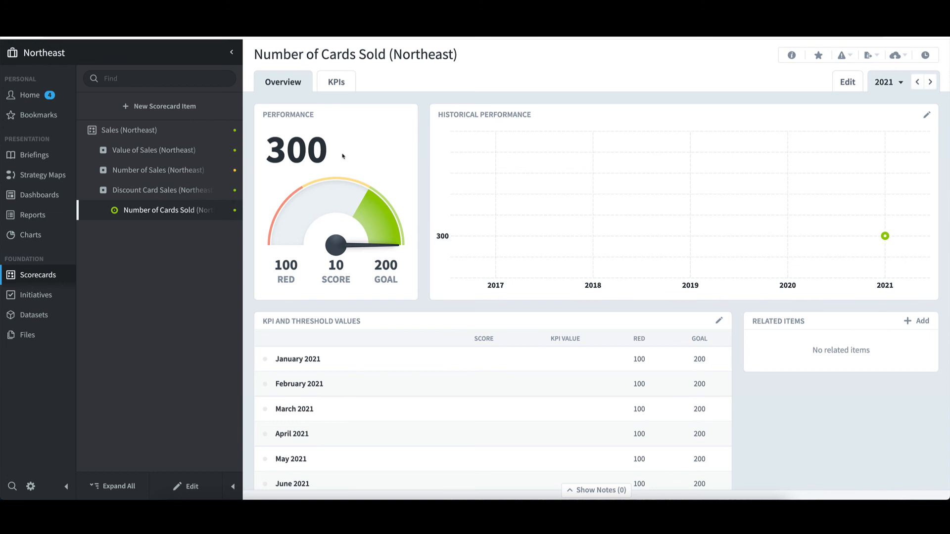
# Step: Switch to the Sales organization and open its Sales Pipeline scorecard item
pyautogui.click(64, 52)
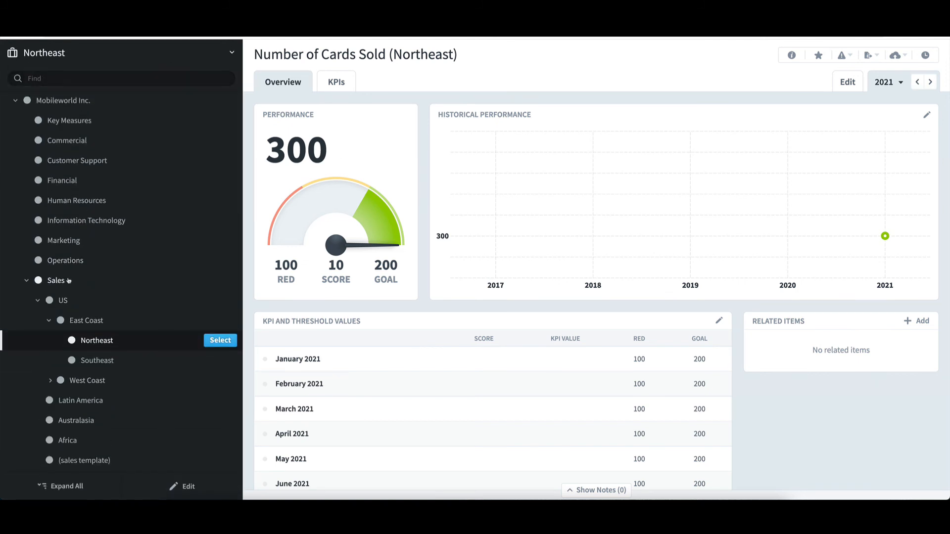
pyautogui.click(213, 287)
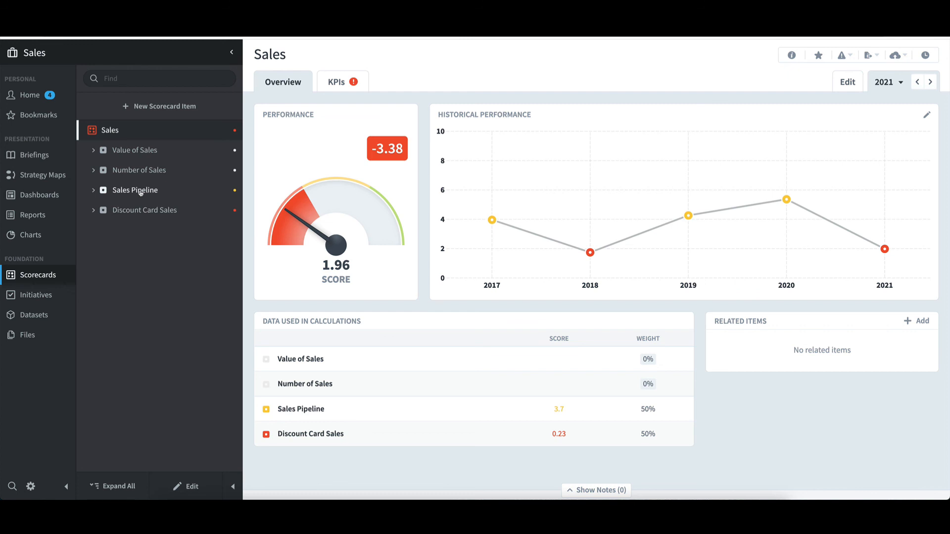
pyautogui.click(141, 193)
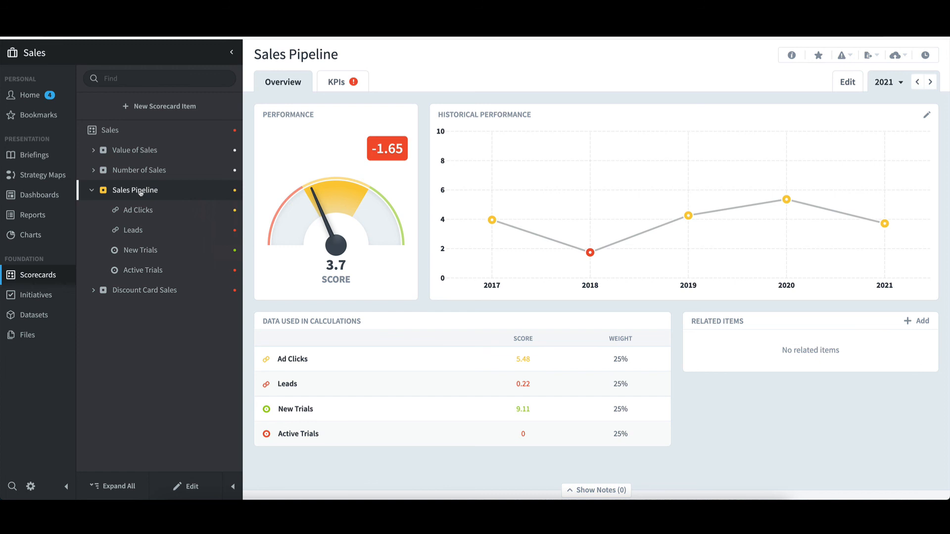
# Step: Switch to the Africa organization and view its Sales (Africa) scorecard
pyautogui.click(72, 54)
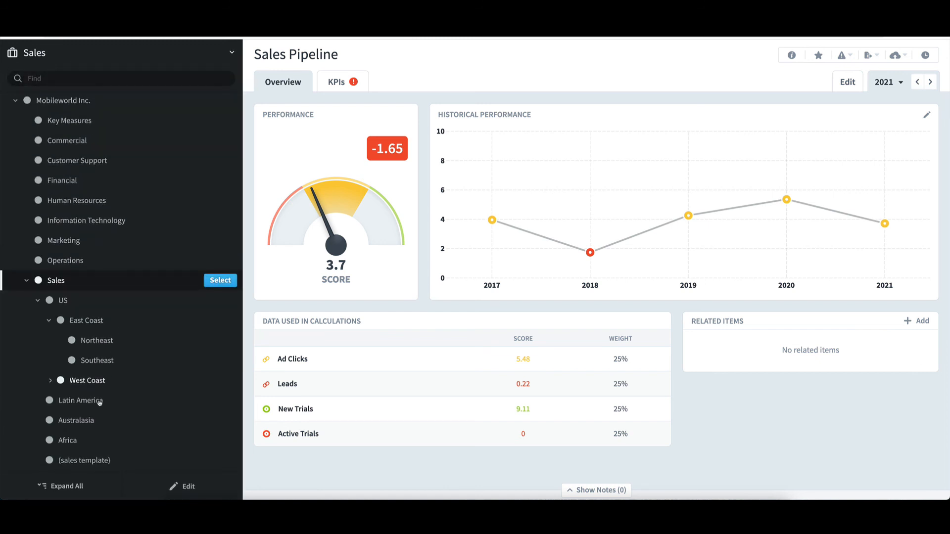
pyautogui.click(64, 441)
pyautogui.click(220, 440)
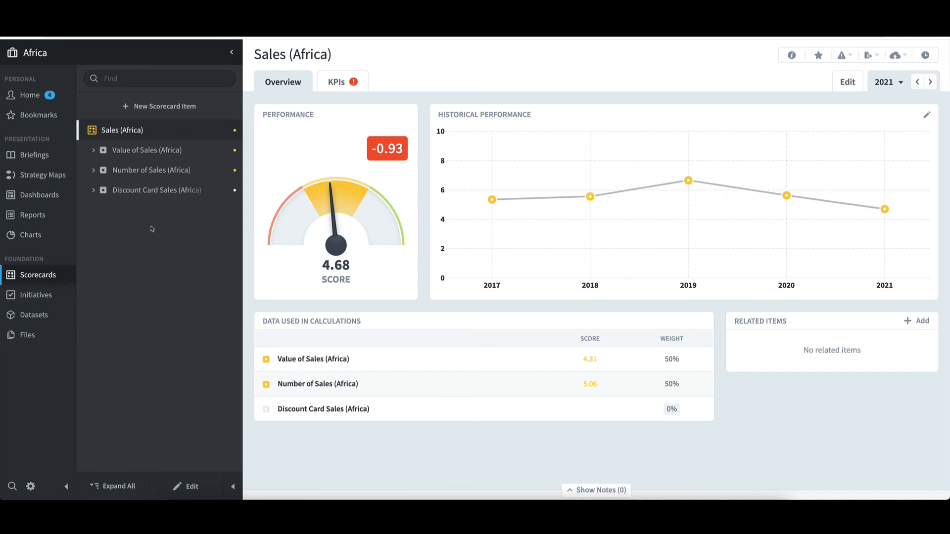
# Step: Switch to the Europe - Copy as Template organization and open Number of Cards Sold (Europe)
pyautogui.click(56, 59)
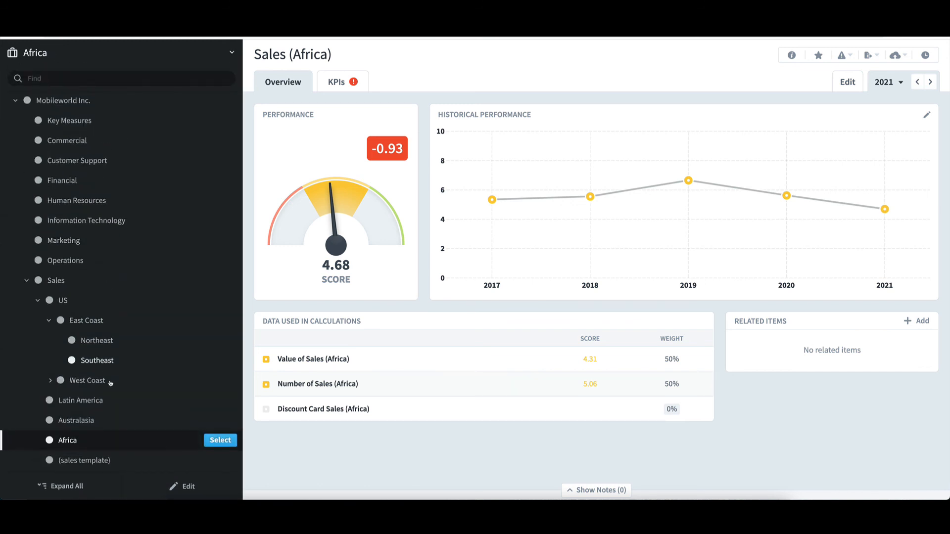
pyautogui.scroll(-3, 106, 422)
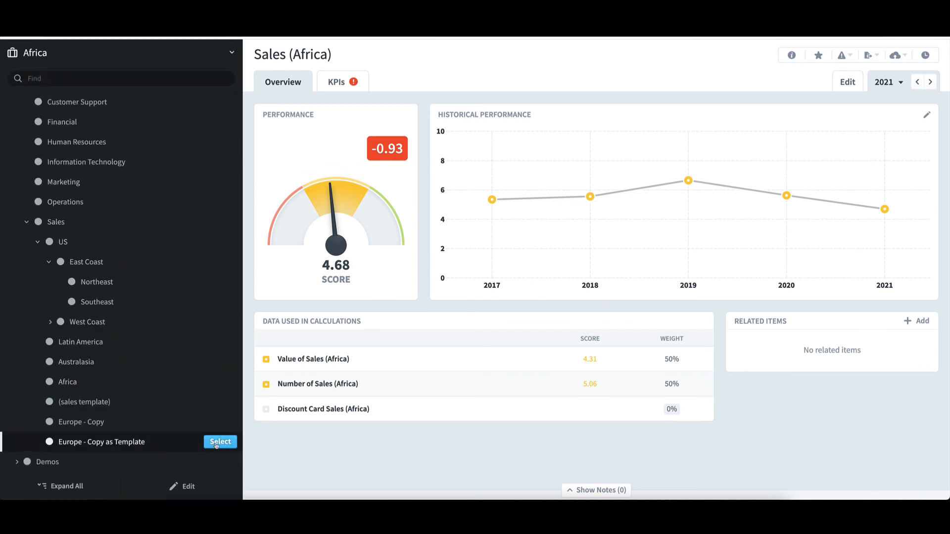
pyautogui.click(220, 442)
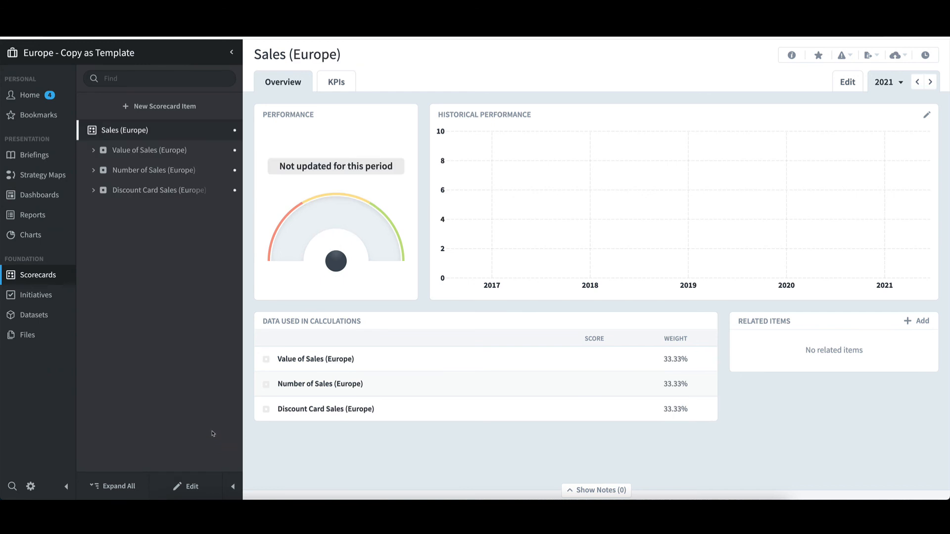
pyautogui.click(147, 193)
pyautogui.click(159, 212)
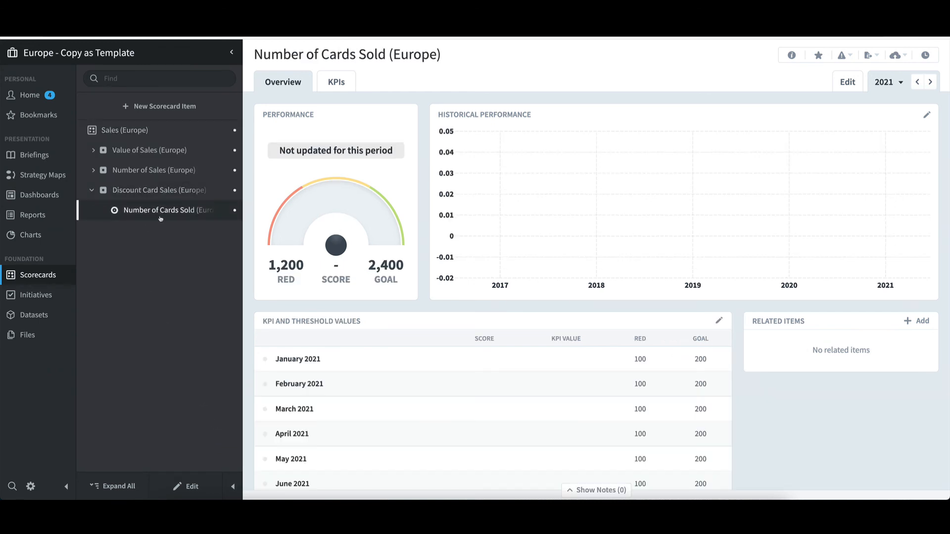
# Step: Edit Number of Cards Sold (Europe), set its KPI settings to Override Template and review the missing-value options
pyautogui.click(191, 487)
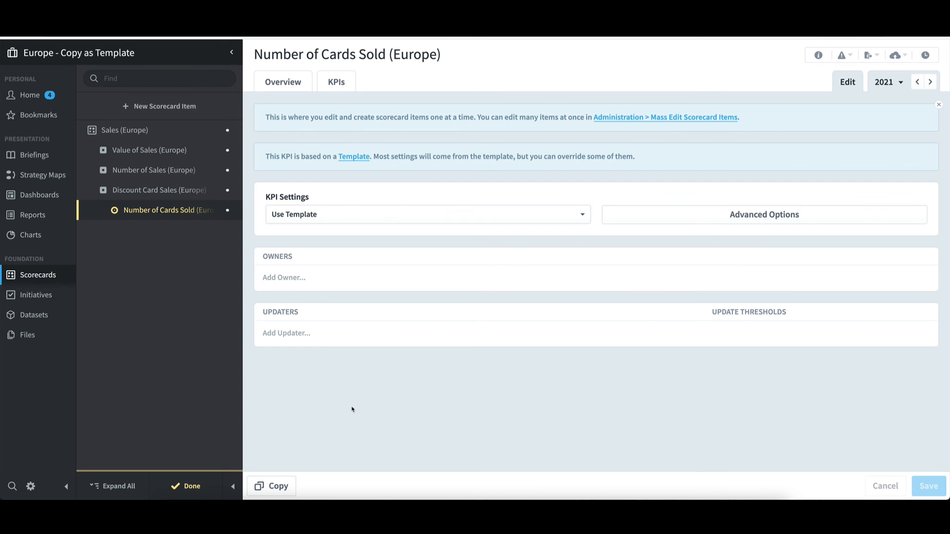
pyautogui.click(342, 214)
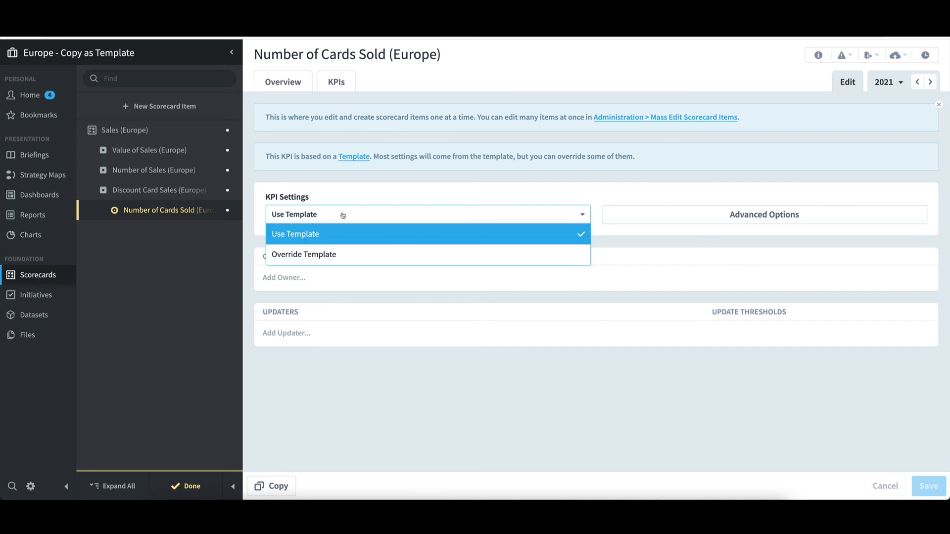
pyautogui.click(344, 254)
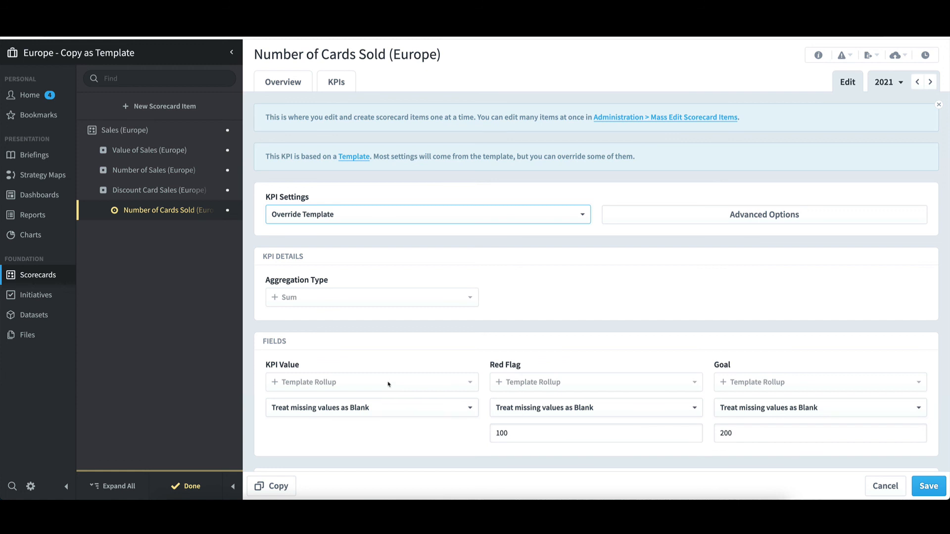
pyautogui.click(385, 413)
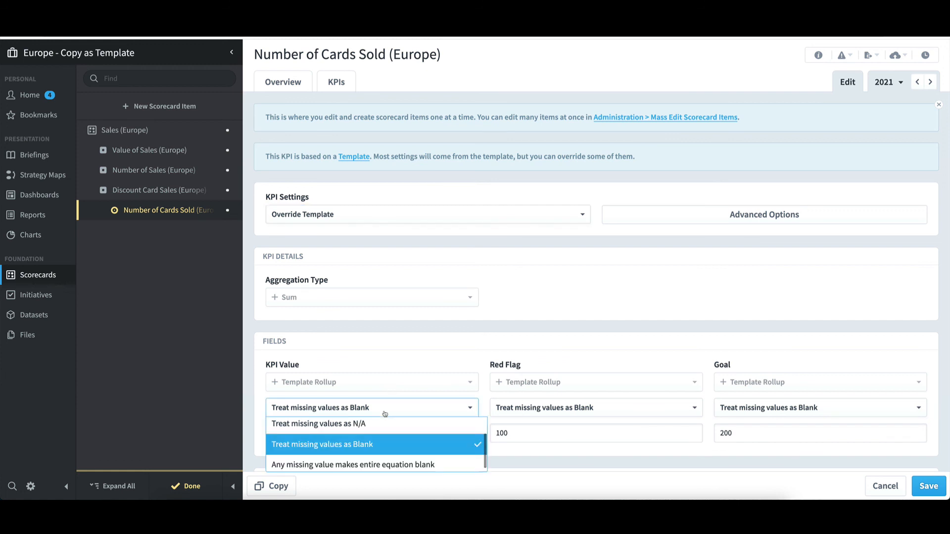
pyautogui.click(385, 413)
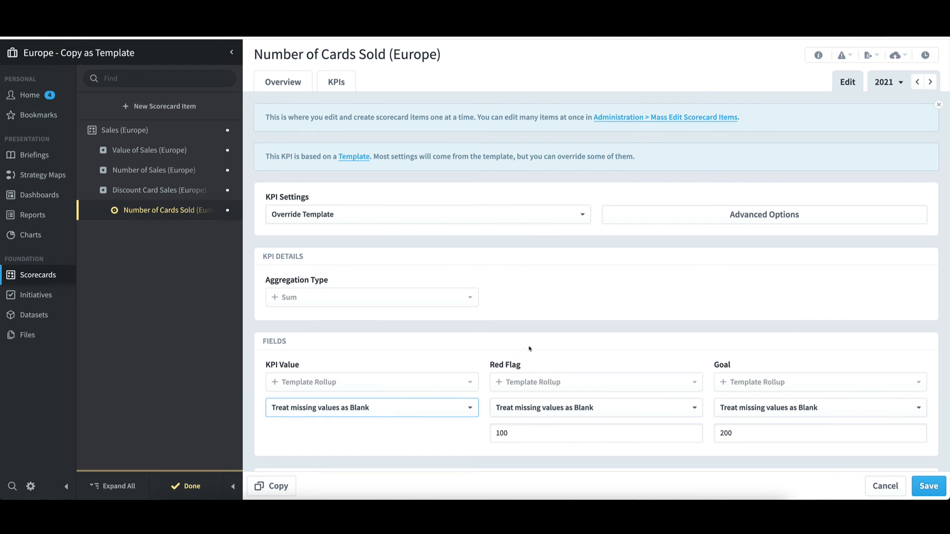
pyautogui.scroll(-1, 528, 349)
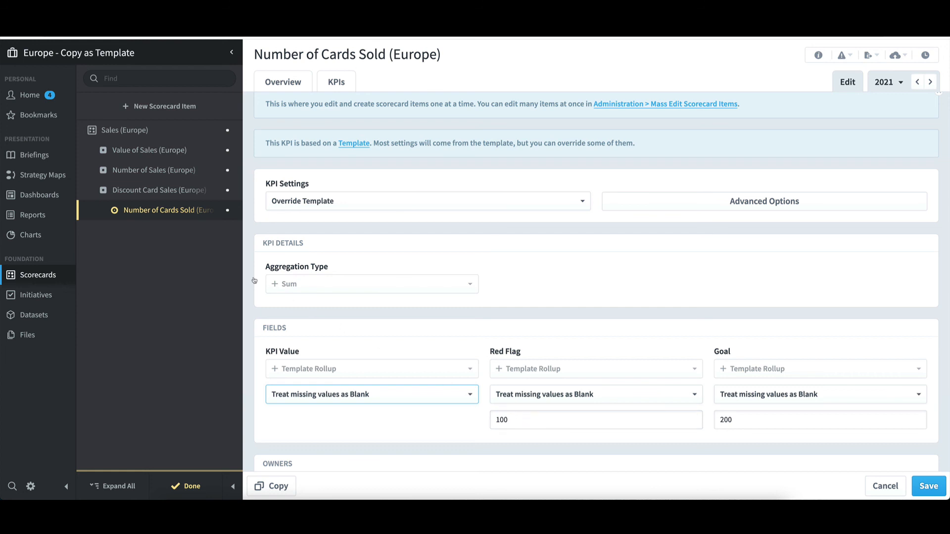
# Step: Open Discount Card Sales (Europe) advanced options and set Start And Archive Dates to Override Template
pyautogui.click(181, 196)
pyautogui.click(459, 311)
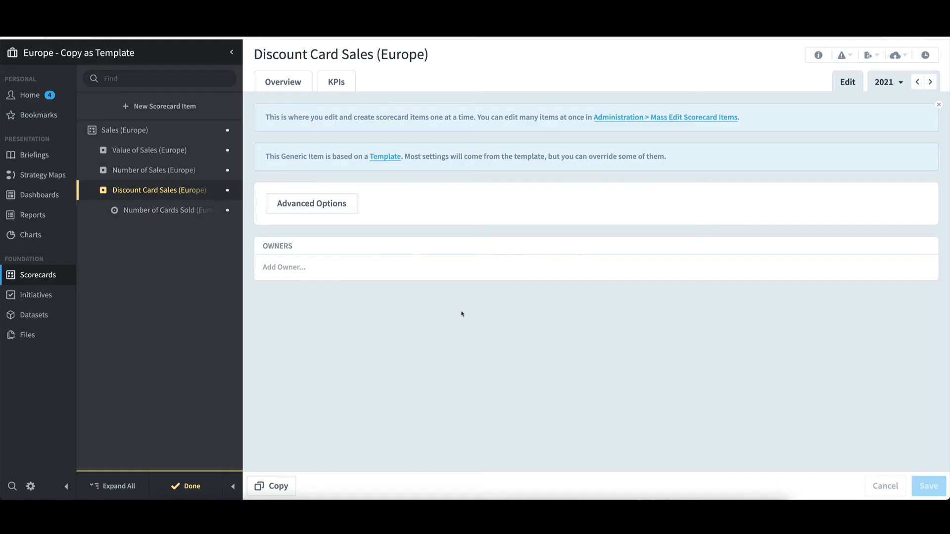
pyautogui.click(327, 213)
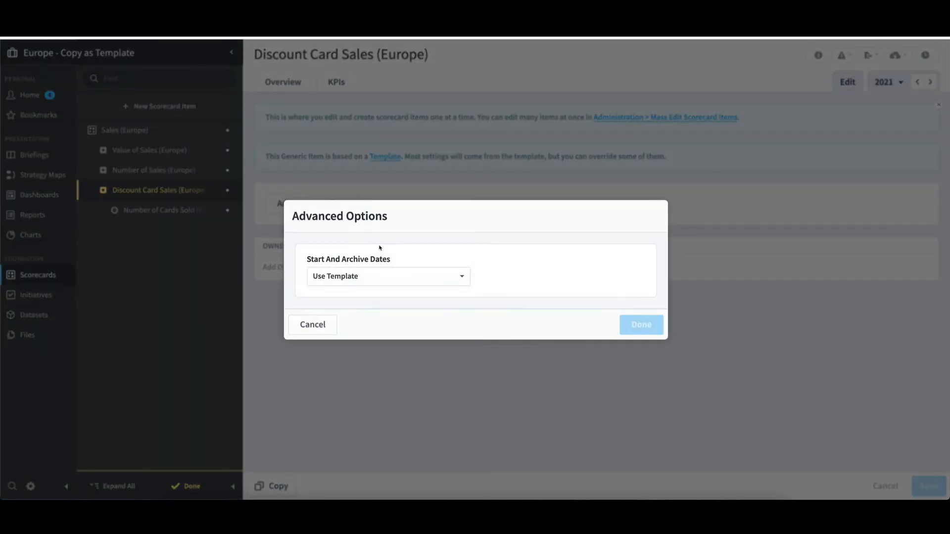
pyautogui.click(391, 276)
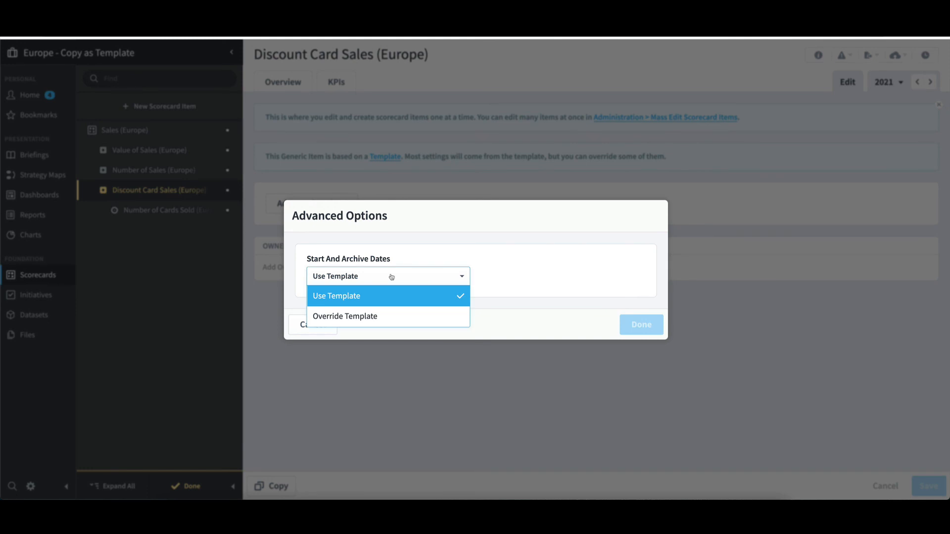
pyautogui.click(381, 310)
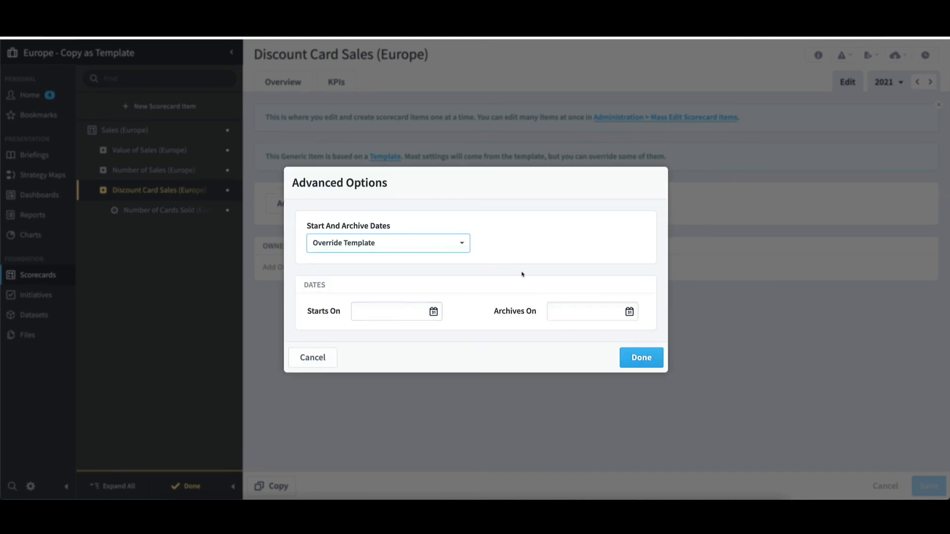